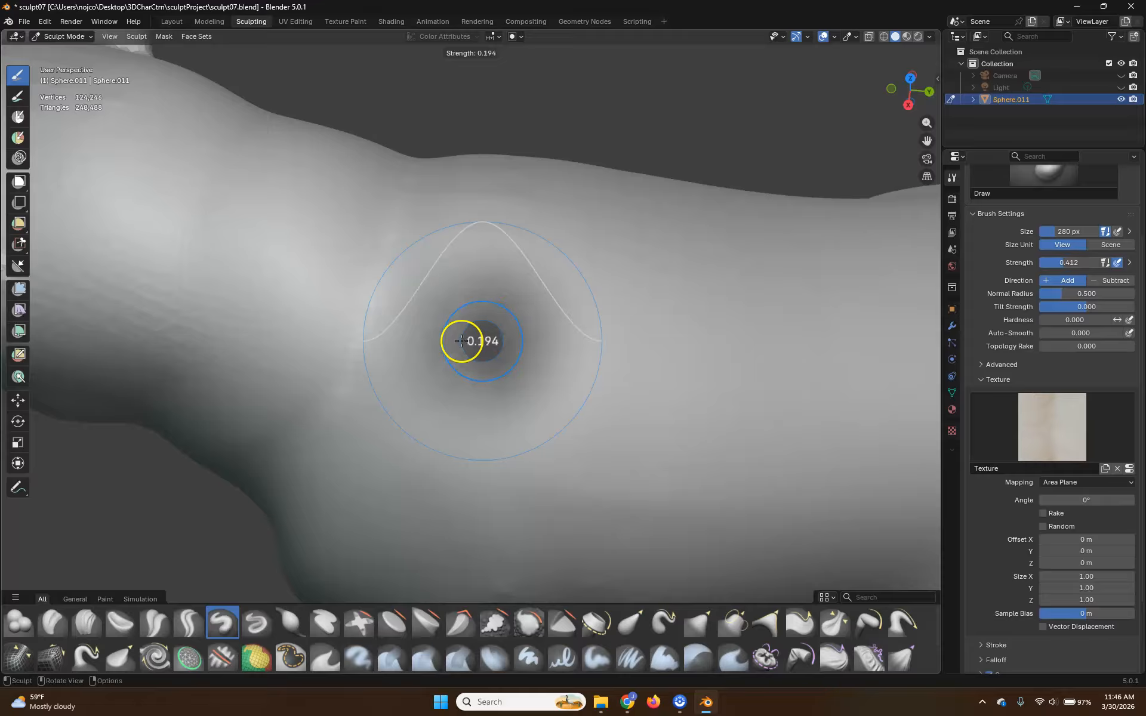
Set the Draw brush strength to 0.188 and sculpt the skin texture onto the side of the body.
{"action": "left_click", "coordinate": [461, 340]}
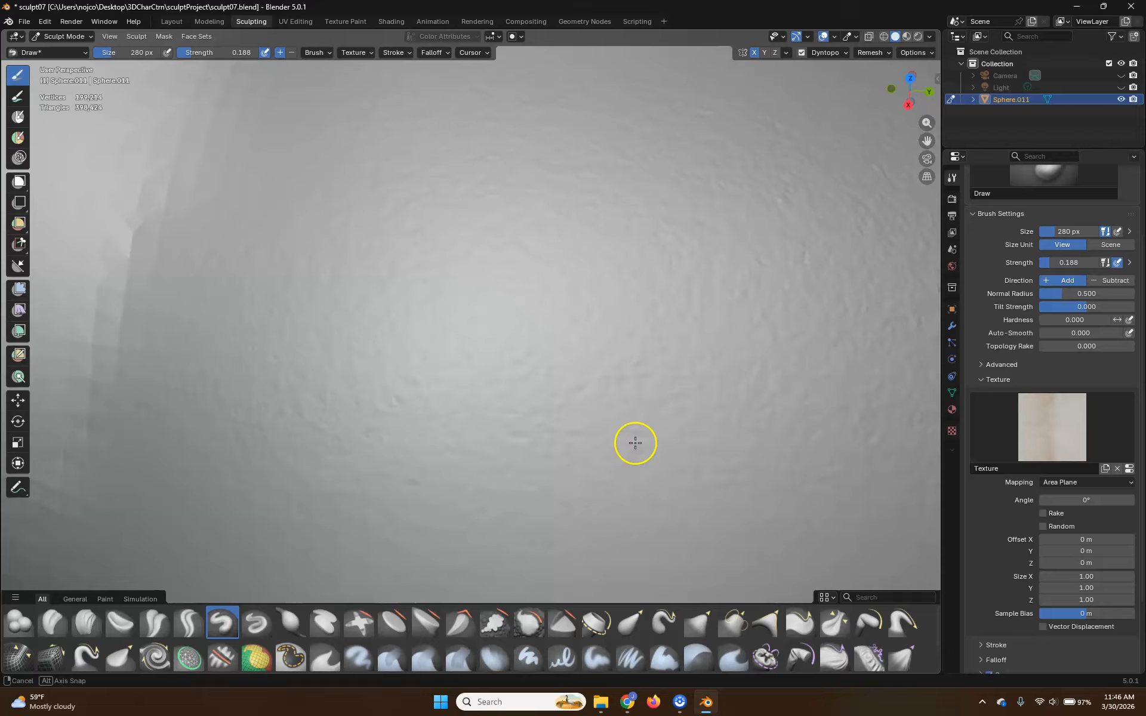
{"action": "middle_click_drag", "start_coordinate": [634, 442], "coordinate": [635, 417]}
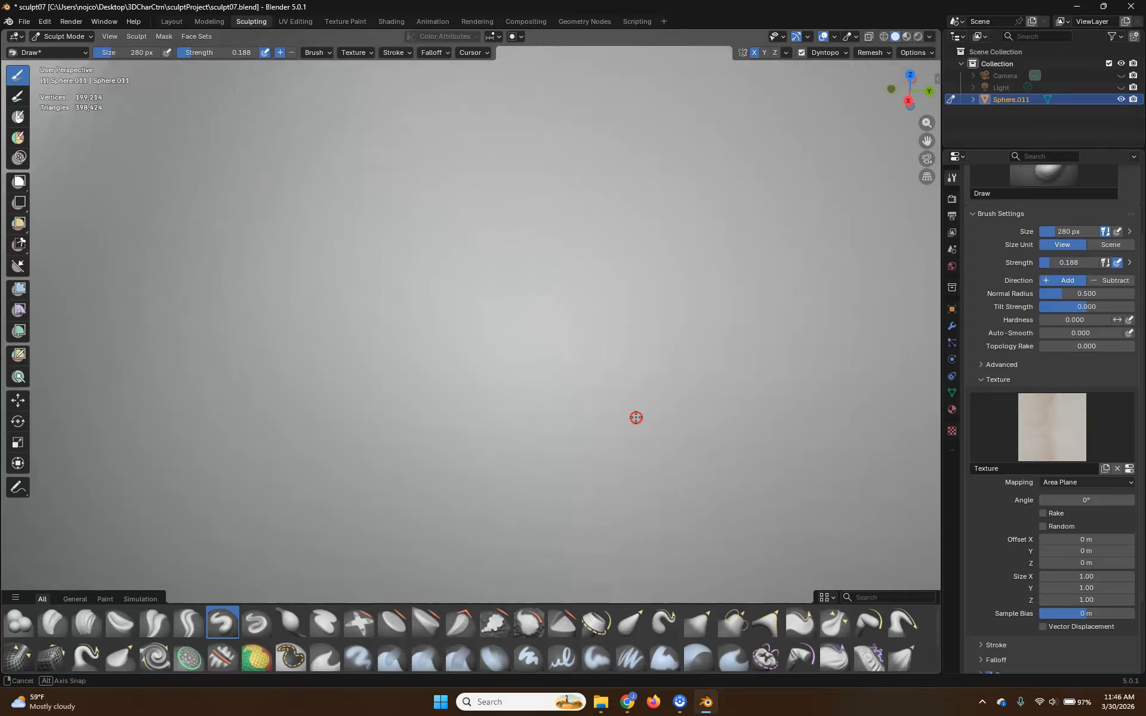
{"action": "middle_click_drag", "start_coordinate": [555, 232], "coordinate": [560, 365]}
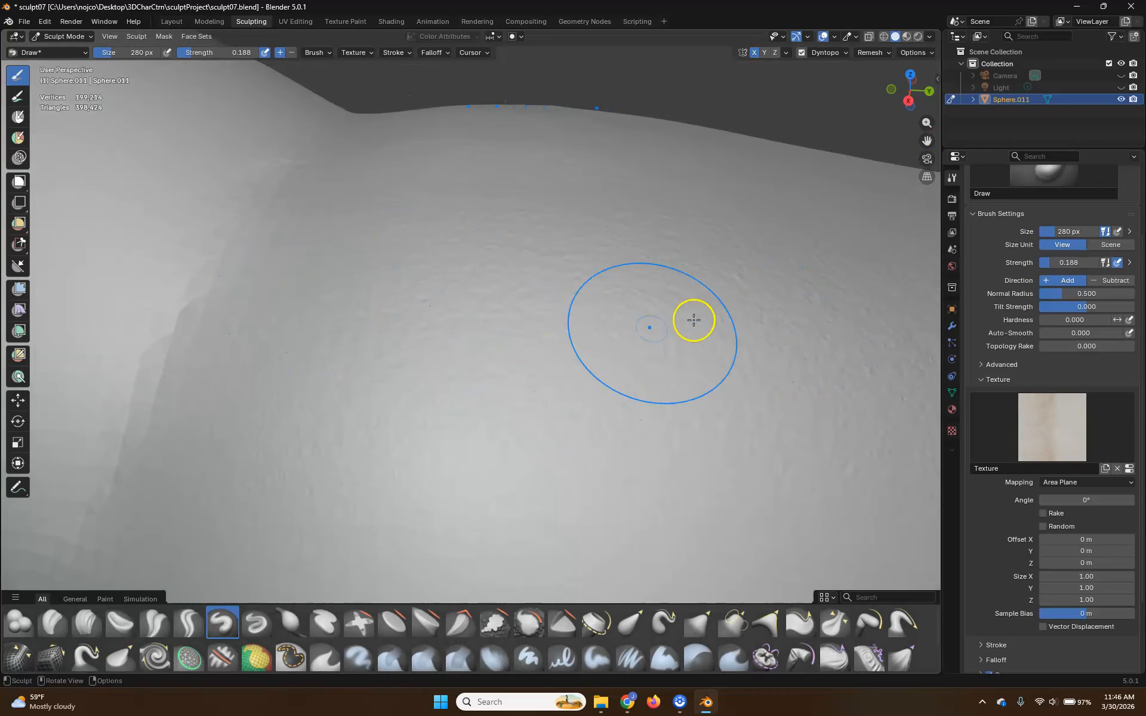
Make a separate copy of the Draw brush's image texture.
{"action": "scroll", "coordinate": [562, 362], "scroll_direction": "down", "scroll_amount": 4}
{"action": "mouse_move", "coordinate": [756, 404]}
{"action": "middle_mouse_down"}
{"action": "mouse_move", "coordinate": [695, 397]}
{"action": "mouse_move", "coordinate": [671, 427]}
{"action": "mouse_move", "coordinate": [707, 353]}
{"action": "mouse_move", "coordinate": [749, 324]}
{"action": "mouse_move", "coordinate": [762, 253]}
{"action": "mouse_move", "coordinate": [719, 320]}
{"action": "middle_mouse_up"}
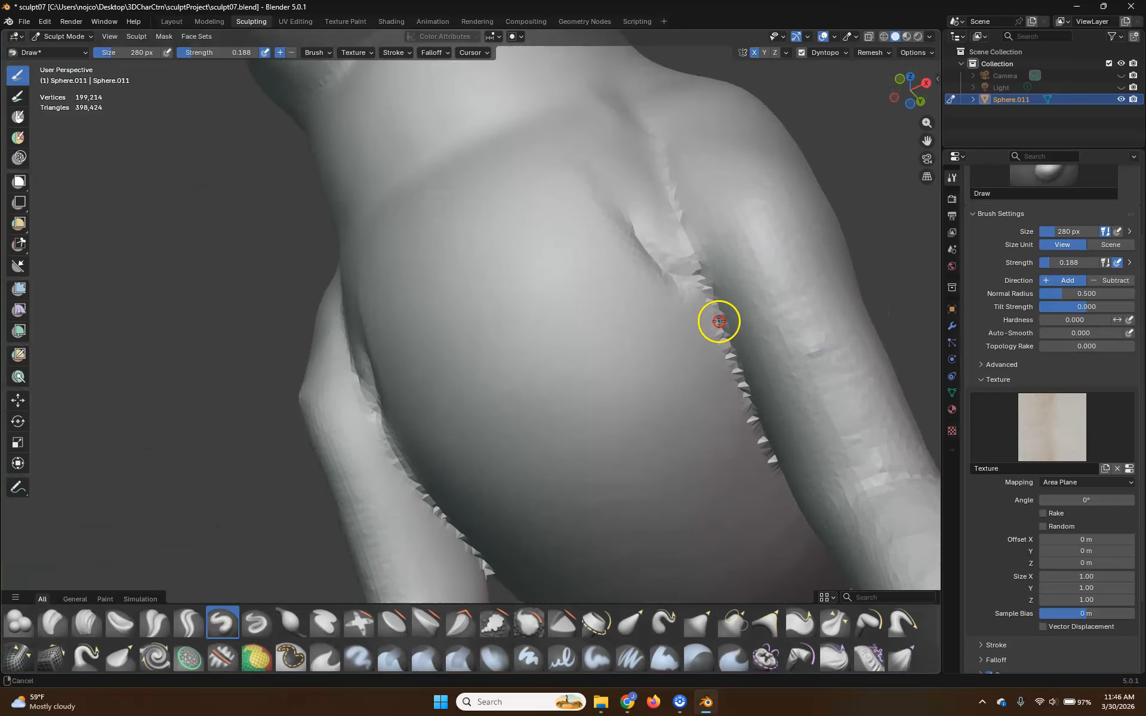
{"action": "left_click", "coordinate": [952, 430]}
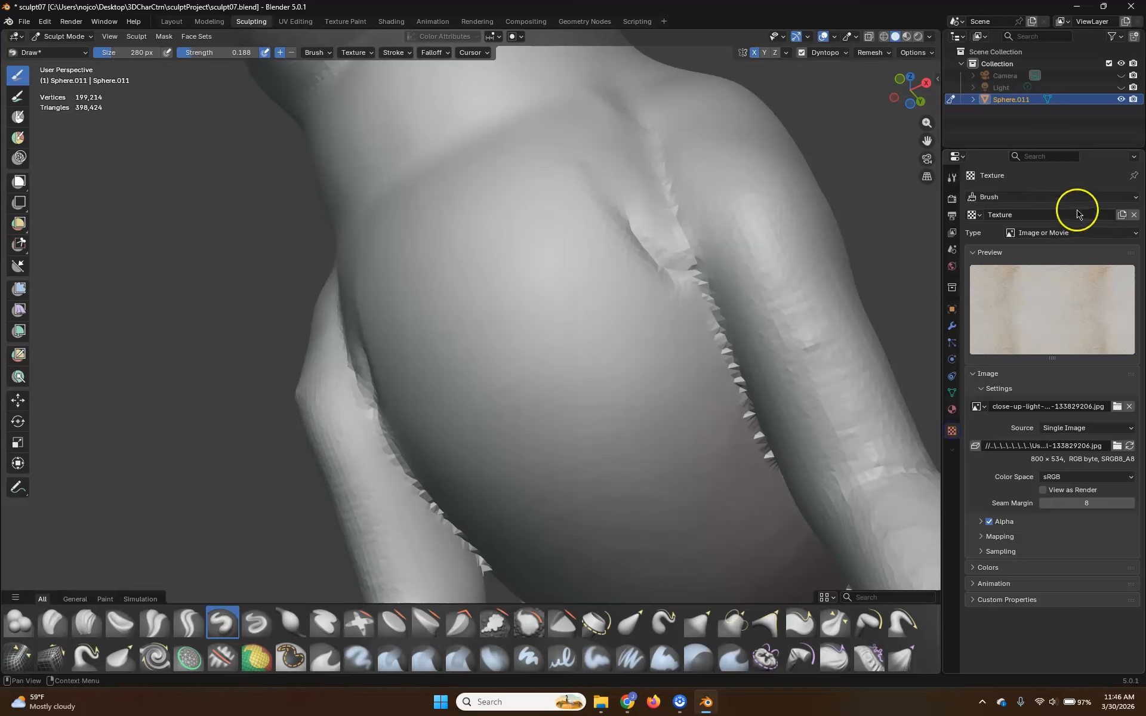
{"action": "left_click", "coordinate": [1112, 216]}
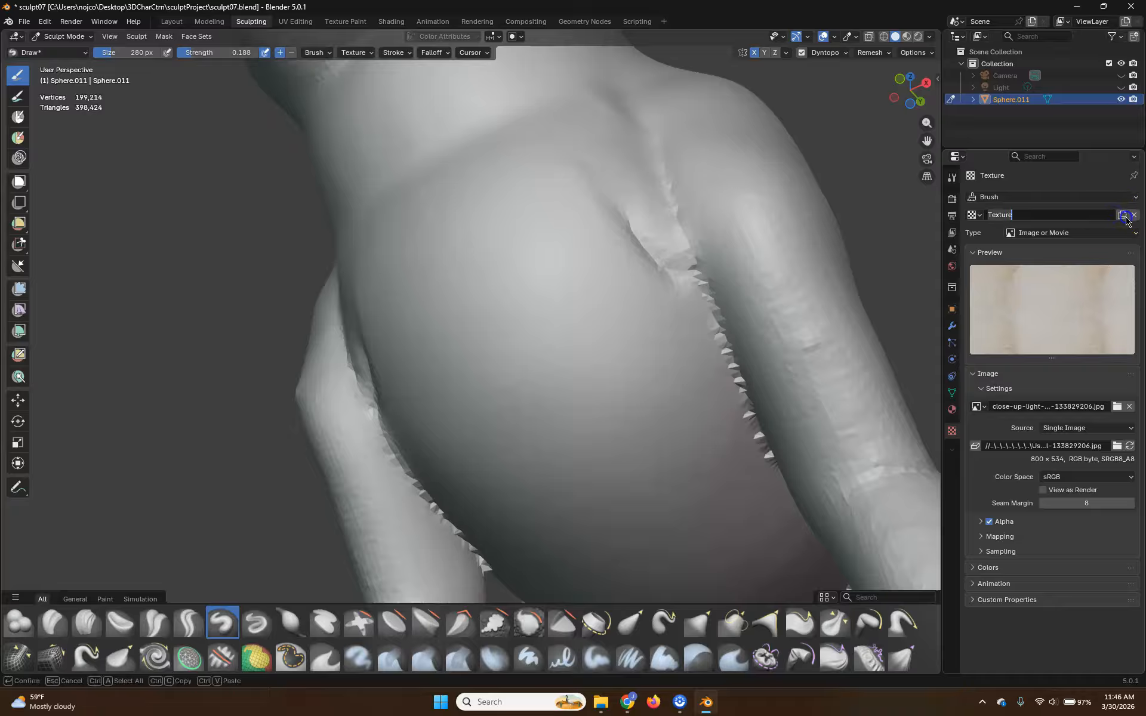
{"action": "left_click", "coordinate": [1123, 217]}
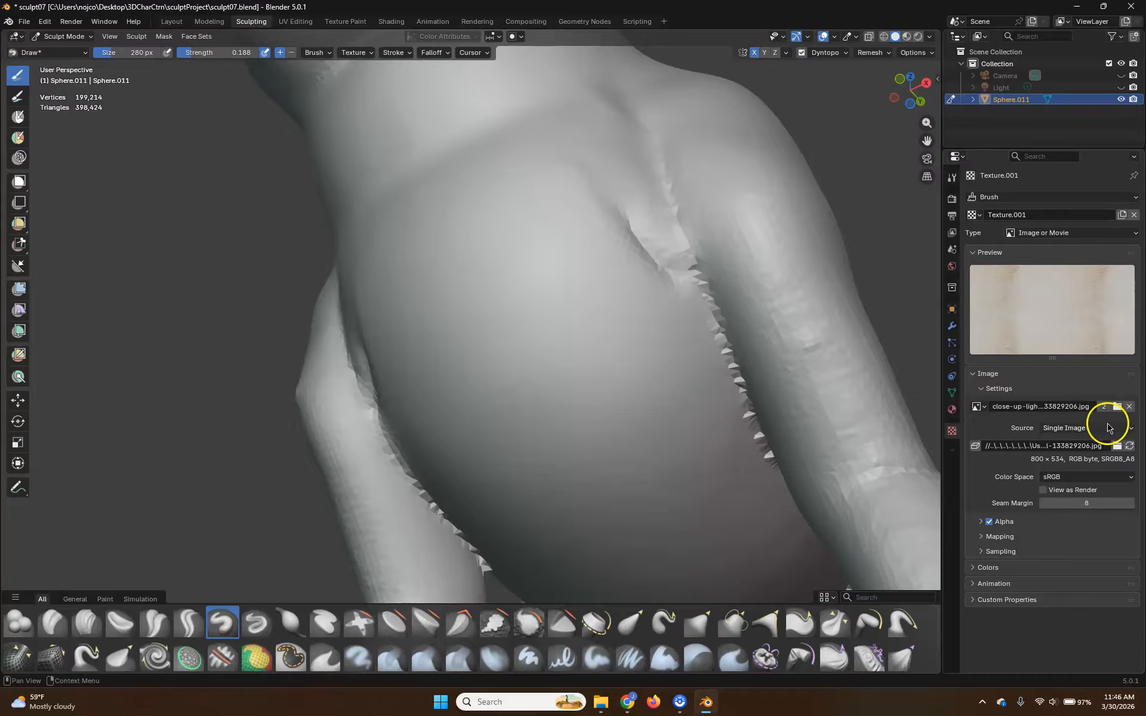
Load the close-up-fur-dog-smooth .webp image from the Downloads folder into the new brush texture.
{"action": "left_click", "coordinate": [1116, 407]}
{"action": "scroll", "coordinate": [588, 353], "scroll_direction": "down", "scroll_amount": 3}
{"action": "scroll", "coordinate": [587, 353], "scroll_direction": "down", "scroll_amount": 10}
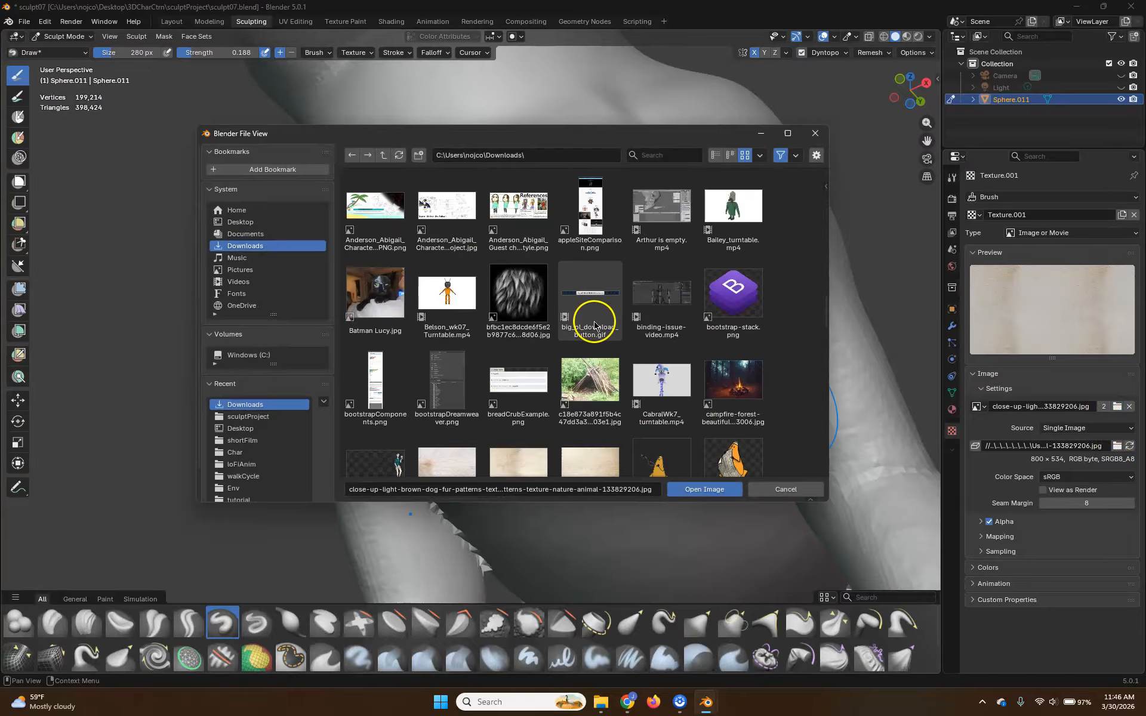
{"action": "scroll", "coordinate": [604, 322], "scroll_direction": "up", "scroll_amount": 6}
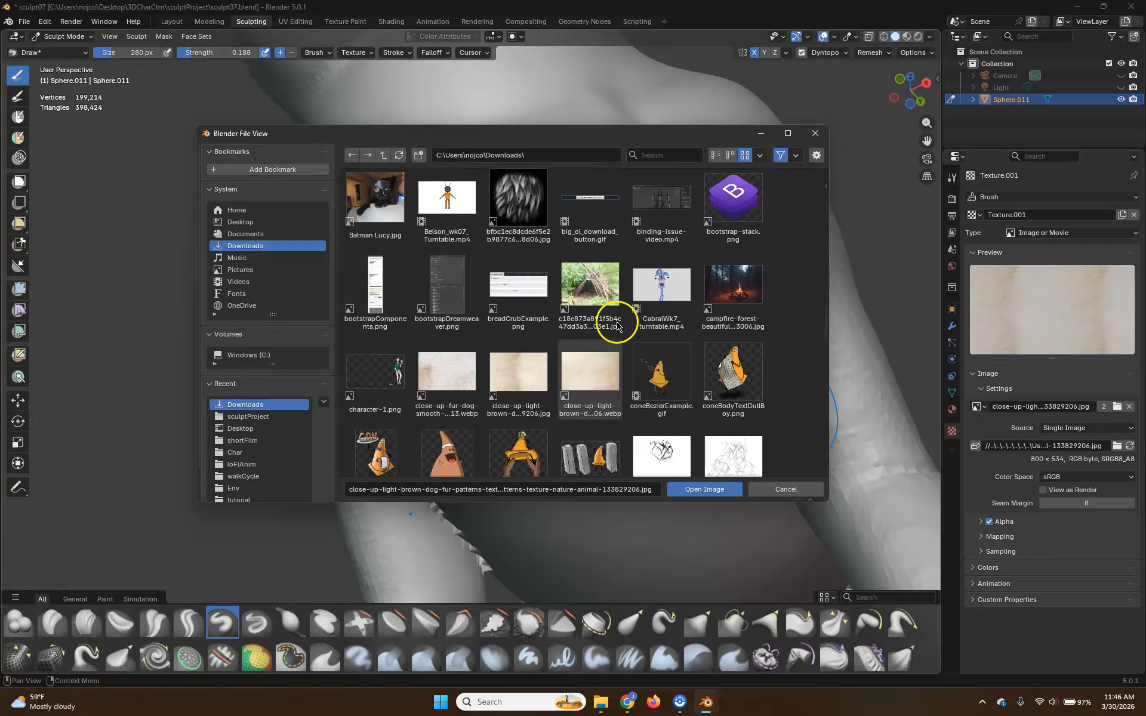
{"action": "scroll", "coordinate": [621, 327], "scroll_direction": "up", "scroll_amount": 4}
{"action": "scroll", "coordinate": [620, 322], "scroll_direction": "down", "scroll_amount": 7}
{"action": "scroll", "coordinate": [621, 317], "scroll_direction": "down", "scroll_amount": 3}
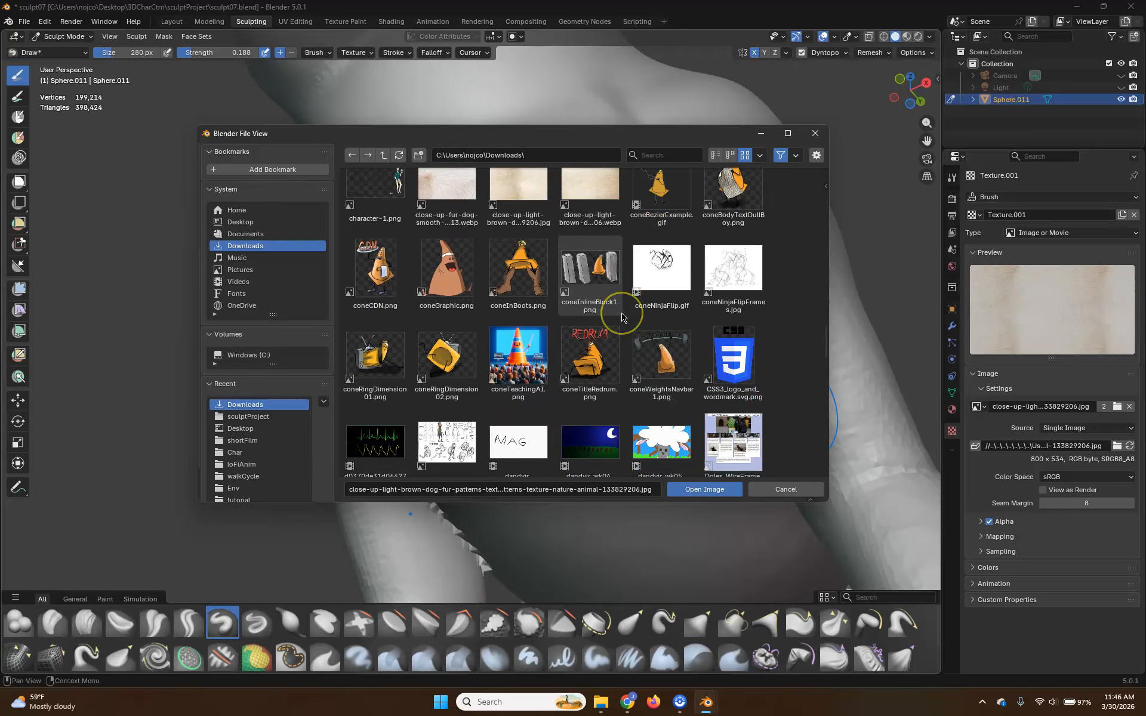
{"action": "scroll", "coordinate": [513, 259], "scroll_direction": "up", "scroll_amount": 1}
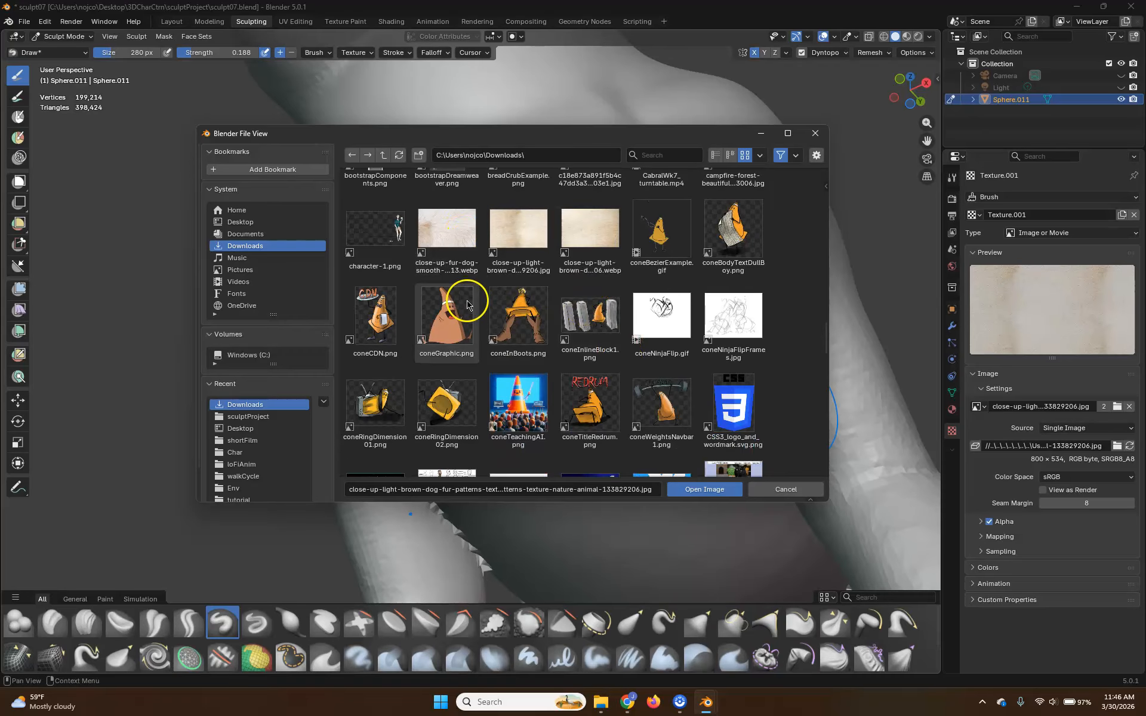
{"action": "left_click", "coordinate": [449, 240]}
{"action": "left_click", "coordinate": [705, 489]}
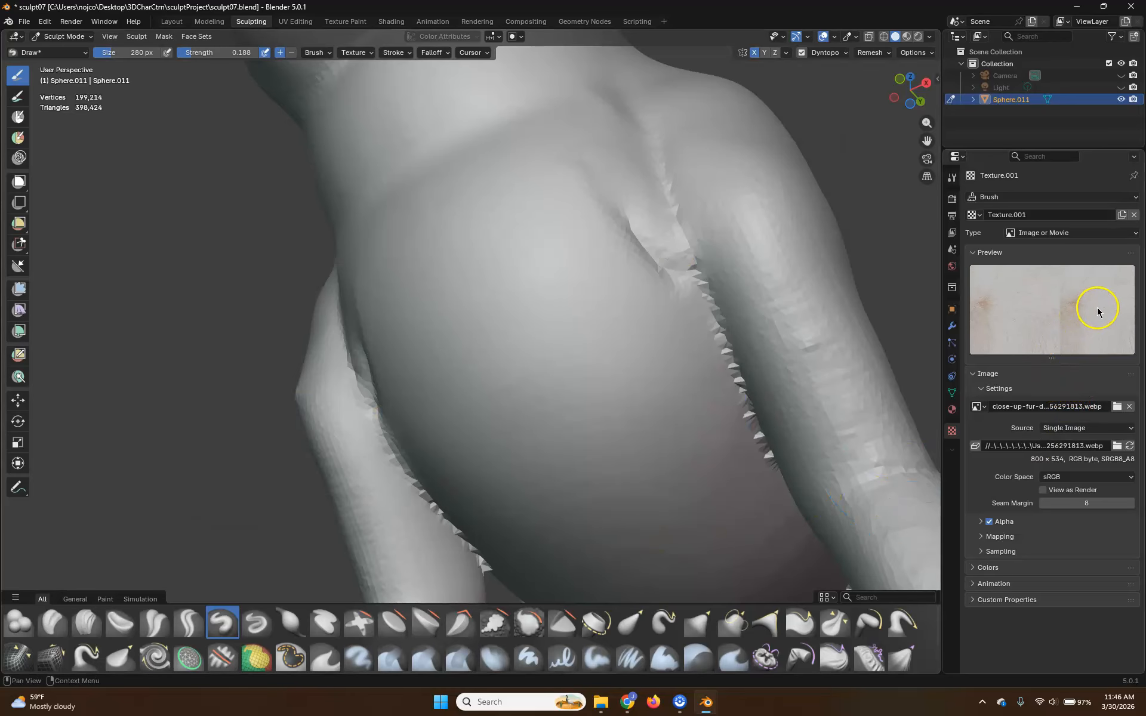
Try a Draw stroke with the new fur texture across the chest and undo it.
{"action": "left_click_drag", "start_coordinate": [488, 288], "coordinate": [575, 381]}
{"action": "middle_click_drag", "start_coordinate": [592, 382], "coordinate": [601, 382]}
{"action": "key", "text": "ctrl+z"}
{"action": "key", "text": "ctrl+z"}
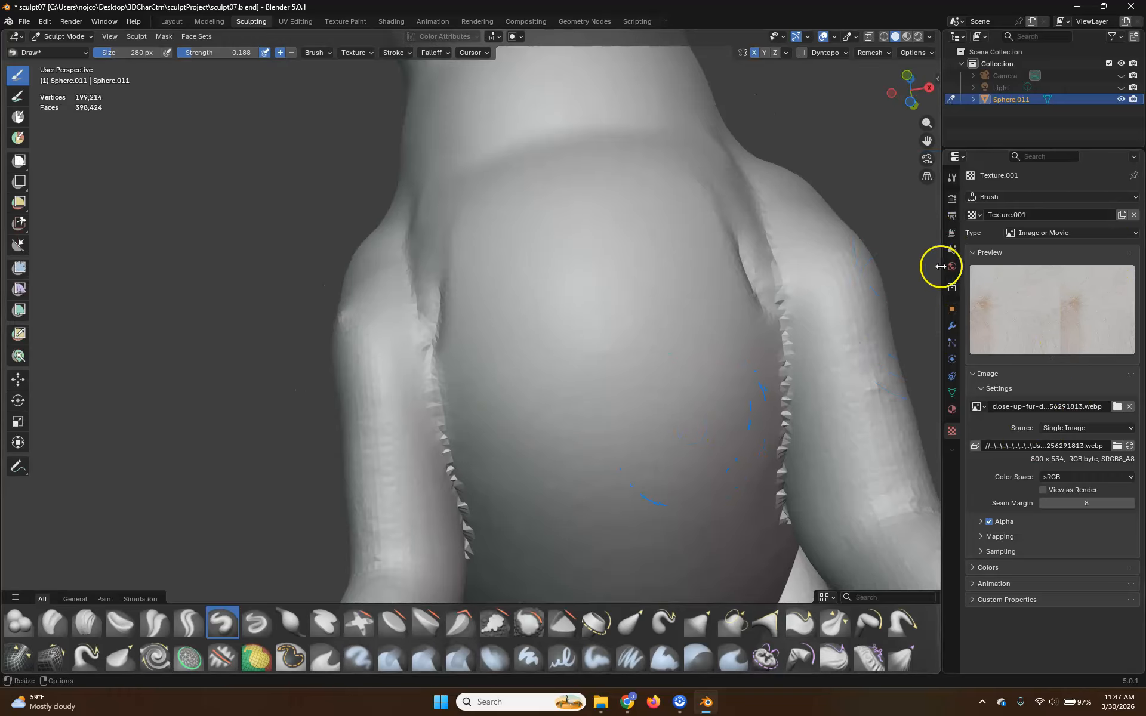
Change the brush texture's mapping to Stencil.
{"action": "left_click", "coordinate": [953, 178]}
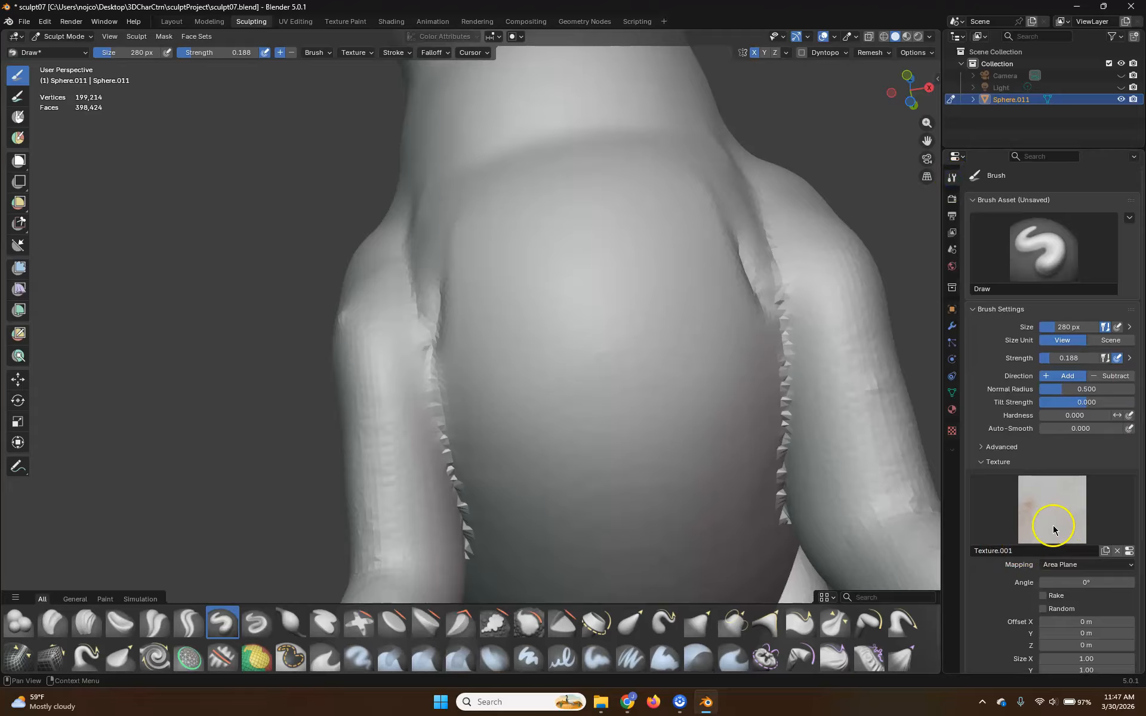
{"action": "scroll", "coordinate": [1058, 552], "scroll_direction": "down", "scroll_amount": 3}
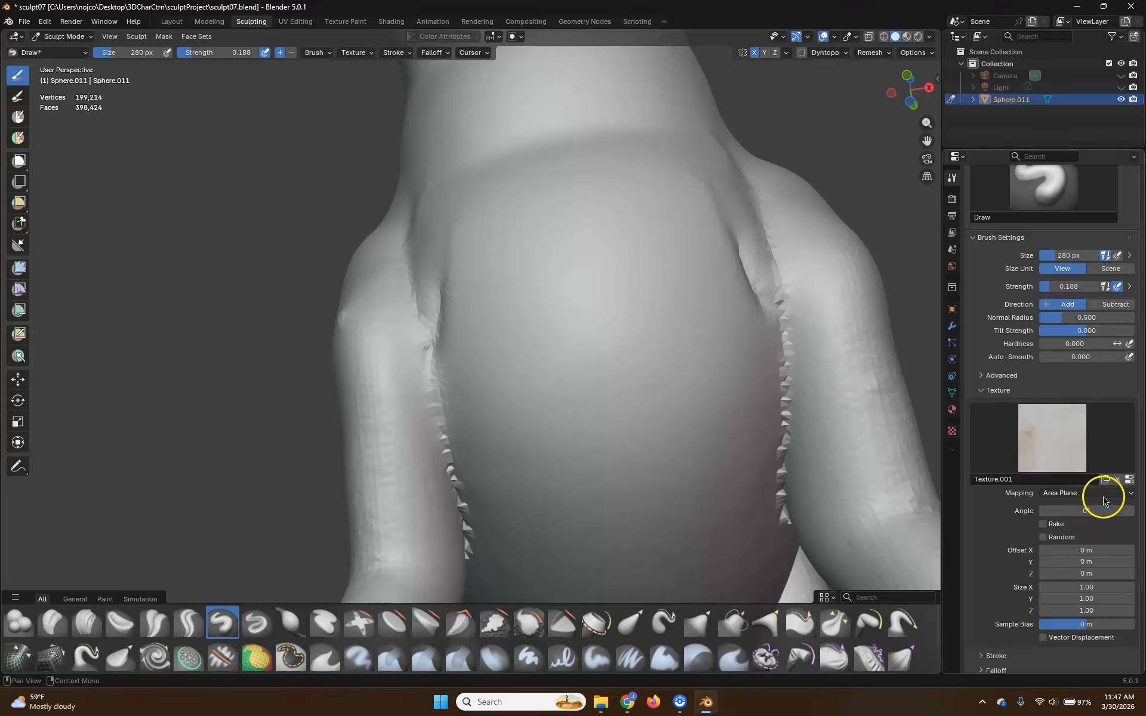
{"action": "left_click", "coordinate": [1103, 494]}
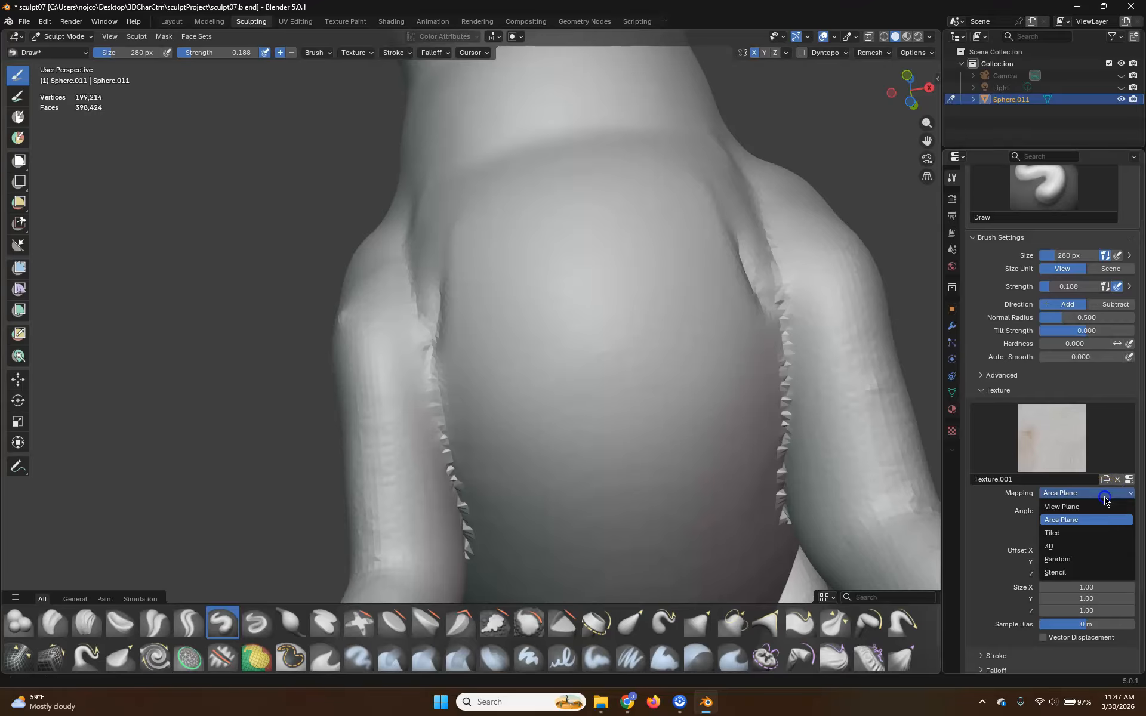
{"action": "left_click", "coordinate": [1059, 572]}
Place the texture stencil over the chest and rotate it to about 272°.
{"action": "middle_click_drag", "start_coordinate": [565, 374], "coordinate": [145, 471]}
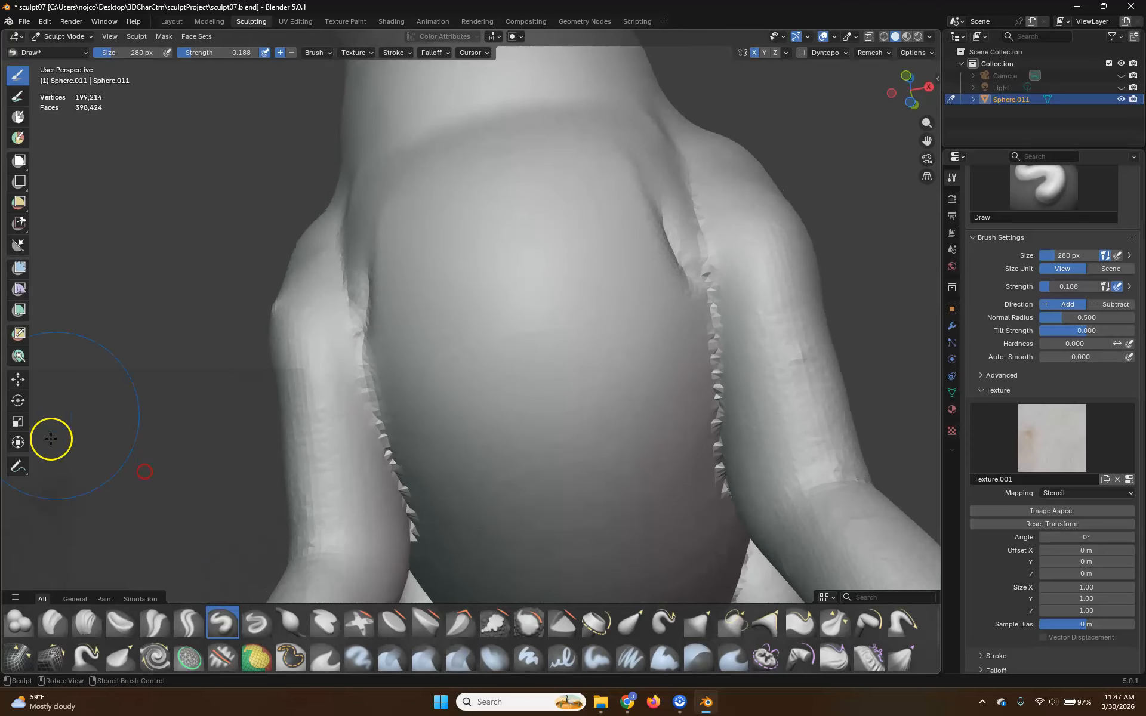
{"action": "right_click_drag", "start_coordinate": [120, 418], "coordinate": [517, 284]}
{"action": "mouse_move", "coordinate": [517, 284]}
{"action": "left_mouse_down"}
{"action": "mouse_move", "coordinate": [530, 399]}
{"action": "mouse_move", "coordinate": [583, 261]}
{"action": "mouse_move", "coordinate": [499, 370]}
{"action": "mouse_move", "coordinate": [447, 337]}
{"action": "mouse_move", "coordinate": [652, 269]}
{"action": "mouse_move", "coordinate": [664, 235]}
{"action": "mouse_move", "coordinate": [657, 248]}
{"action": "mouse_move", "coordinate": [676, 246]}
{"action": "mouse_move", "coordinate": [667, 258]}
{"action": "mouse_move", "coordinate": [662, 245]}
{"action": "mouse_move", "coordinate": [678, 283]}
{"action": "left_mouse_up"}
{"action": "right_click_drag", "start_coordinate": [677, 283], "coordinate": [663, 442], "text": "ctrl"}
{"action": "mouse_move", "coordinate": [632, 356]}
{"action": "right_mouse_down"}
{"action": "mouse_move", "coordinate": [667, 307]}
{"action": "mouse_move", "coordinate": [611, 353]}
{"action": "mouse_move", "coordinate": [660, 340]}
{"action": "right_mouse_up"}
{"action": "right_click_drag", "start_coordinate": [667, 248], "coordinate": [603, 282]}
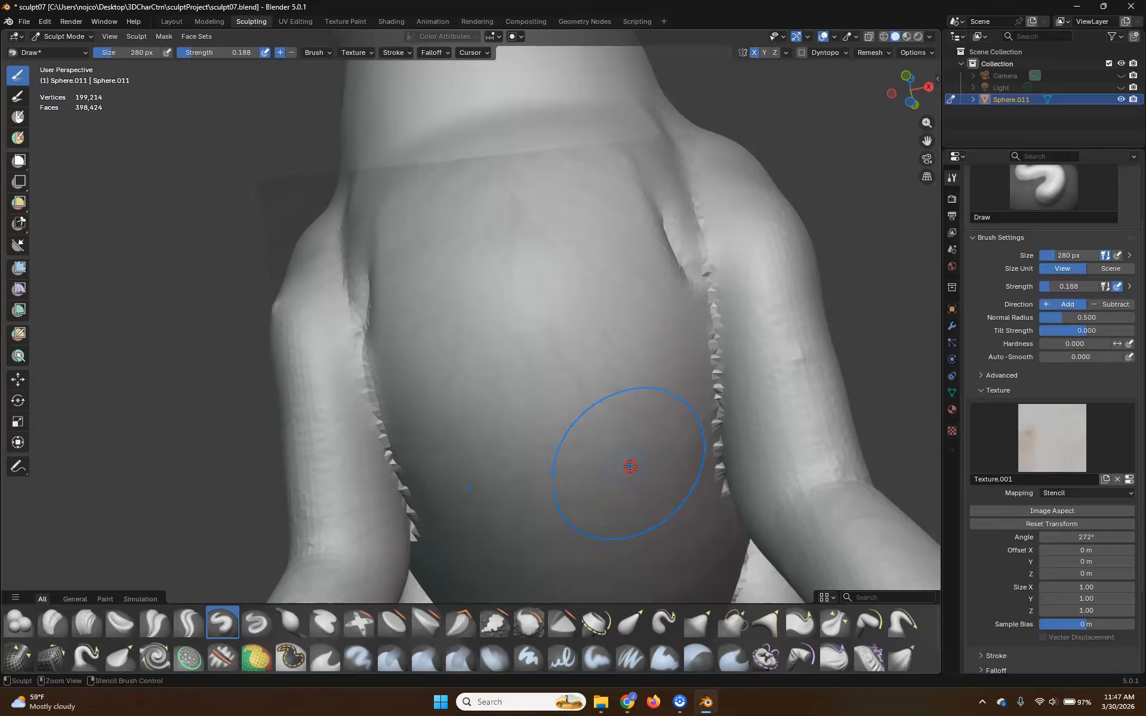
Sculpt the stencil's texture across the chest, shifting the stencil between strokes to cover more of it.
{"action": "mouse_move", "coordinate": [623, 471]}
{"action": "left_mouse_down"}
{"action": "mouse_move", "coordinate": [512, 266]}
{"action": "mouse_move", "coordinate": [534, 383]}
{"action": "mouse_move", "coordinate": [504, 179]}
{"action": "mouse_move", "coordinate": [524, 205]}
{"action": "left_mouse_up"}
{"action": "right_click_drag", "start_coordinate": [524, 205], "coordinate": [525, 244]}
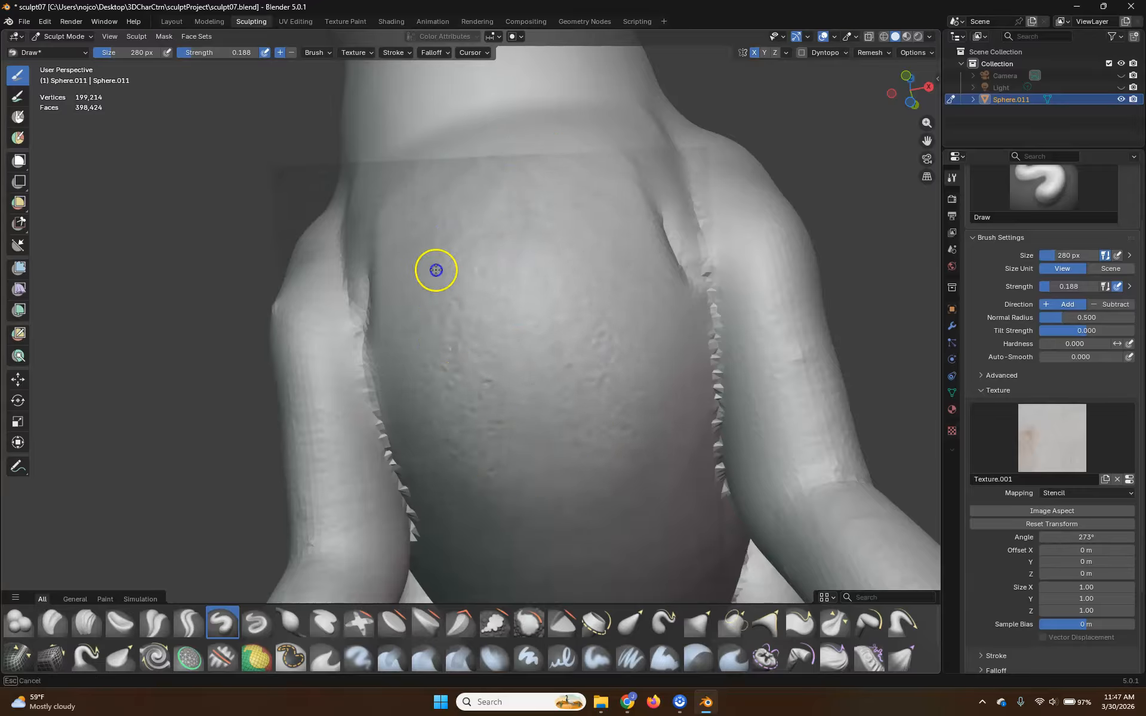
{"action": "right_click_drag", "start_coordinate": [397, 309], "coordinate": [401, 299]}
{"action": "mouse_move", "coordinate": [401, 299]}
{"action": "left_mouse_down"}
{"action": "mouse_move", "coordinate": [410, 281]}
{"action": "mouse_move", "coordinate": [578, 231]}
{"action": "mouse_move", "coordinate": [474, 281]}
{"action": "mouse_move", "coordinate": [498, 343]}
{"action": "left_mouse_up"}
Change the texture mapping to View Plane and sculpt more of the skin texture on the chest.
{"action": "left_click", "coordinate": [1080, 494]}
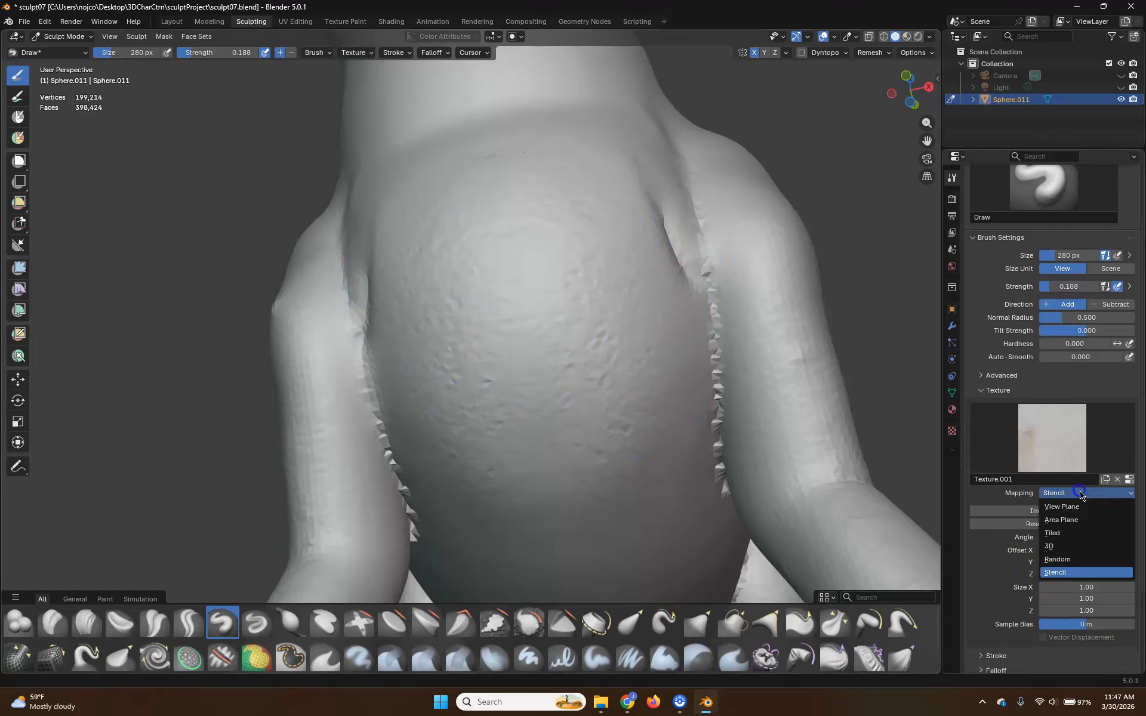
{"action": "left_click", "coordinate": [1079, 510]}
{"action": "left_click", "coordinate": [695, 396]}
{"action": "mouse_move", "coordinate": [608, 348]}
{"action": "middle_mouse_down"}
{"action": "mouse_move", "coordinate": [642, 375]}
{"action": "mouse_move", "coordinate": [675, 371]}
{"action": "mouse_move", "coordinate": [690, 352]}
{"action": "mouse_move", "coordinate": [657, 401]}
{"action": "mouse_move", "coordinate": [571, 338]}
{"action": "mouse_move", "coordinate": [640, 317]}
{"action": "mouse_move", "coordinate": [706, 350]}
{"action": "mouse_move", "coordinate": [672, 410]}
{"action": "mouse_move", "coordinate": [589, 404]}
{"action": "mouse_move", "coordinate": [583, 361]}
{"action": "mouse_move", "coordinate": [634, 353]}
{"action": "middle_mouse_up"}
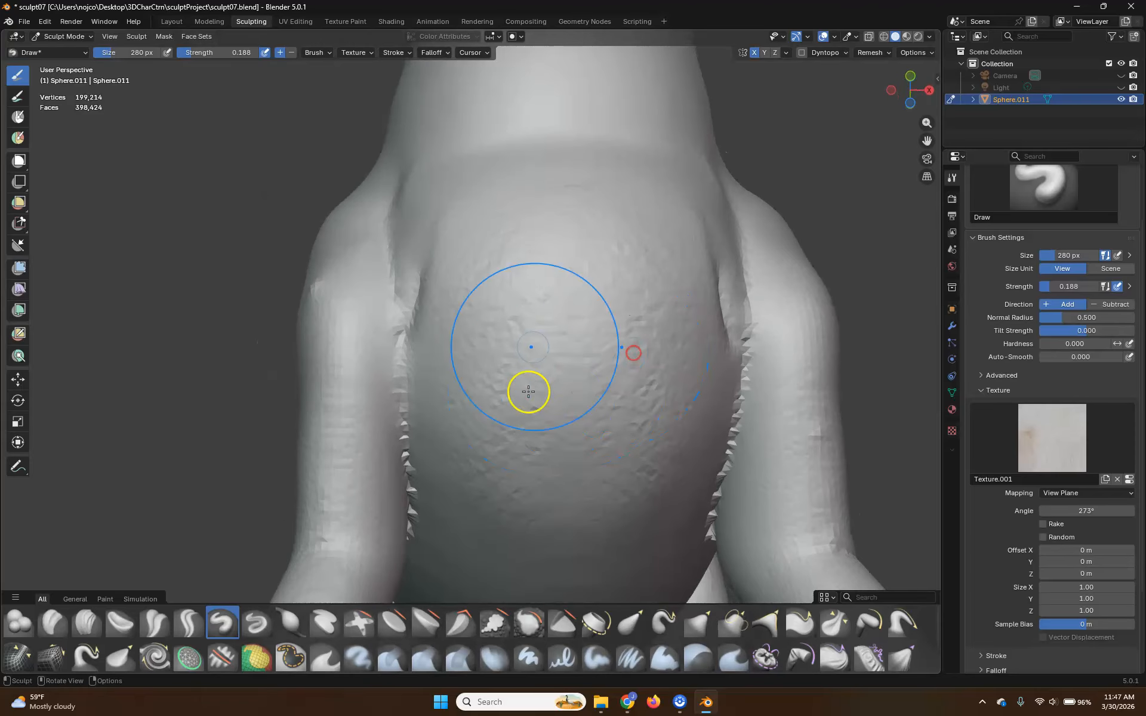
Copy the brush texture again and load the black-and-white fur image bfbc1ec8dcde6f5e2b9877c6a6a58d06.jpg from Downloads into it.
{"action": "middle_click_drag", "start_coordinate": [500, 321], "coordinate": [518, 375]}
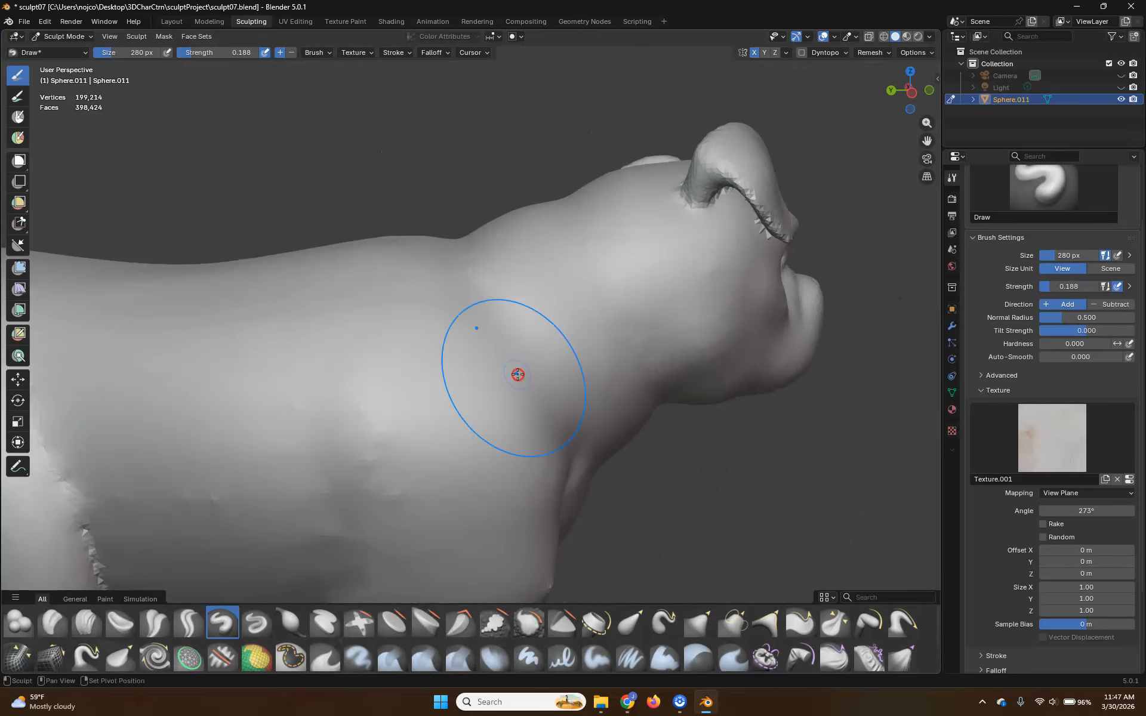
{"action": "left_click", "coordinate": [952, 432]}
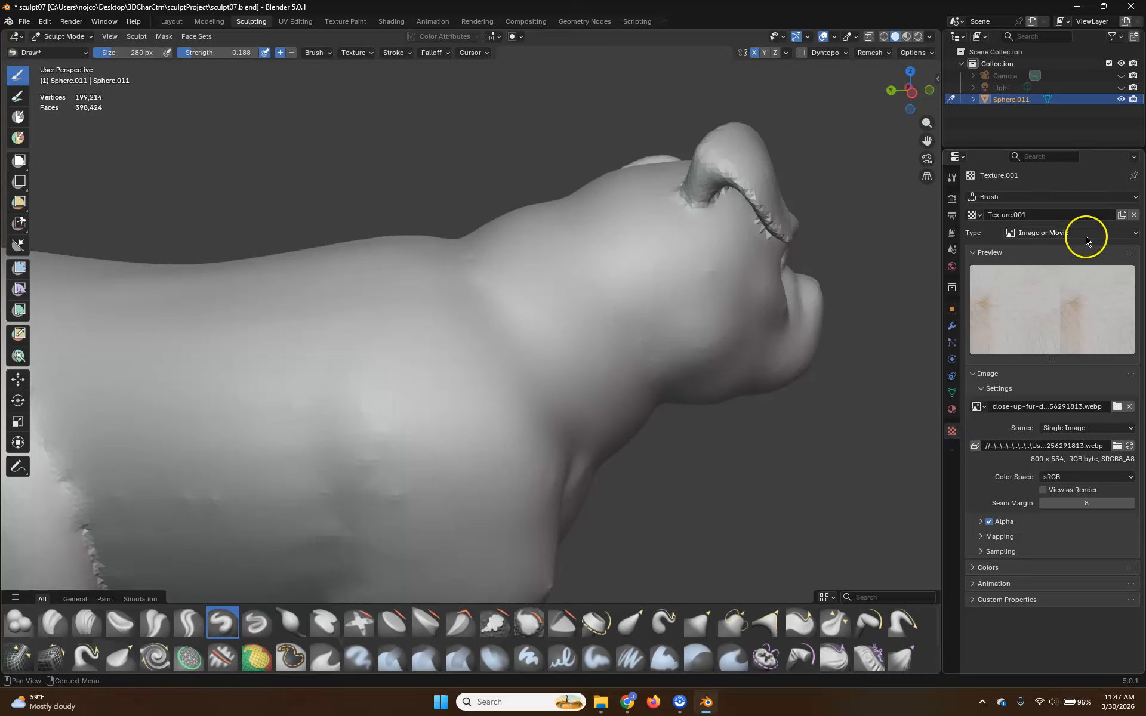
{"action": "left_click", "coordinate": [1117, 407]}
{"action": "scroll", "coordinate": [655, 350], "scroll_direction": "down", "scroll_amount": 5}
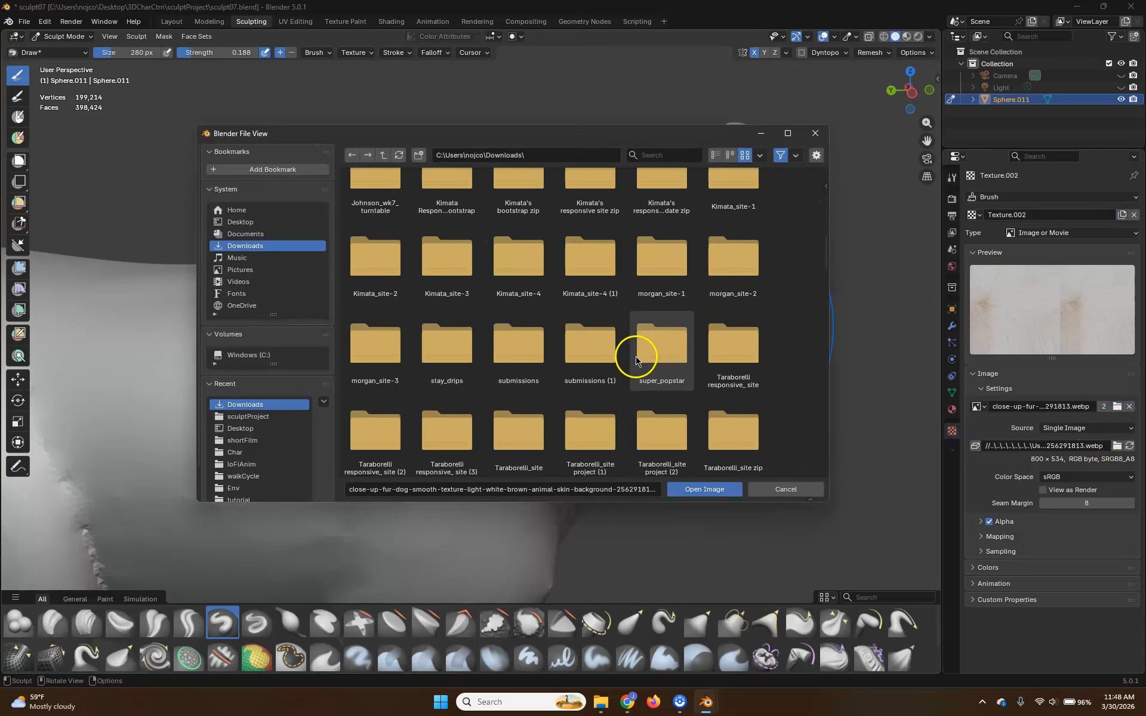
{"action": "scroll", "coordinate": [636, 359], "scroll_direction": "down", "scroll_amount": 8}
{"action": "left_click", "coordinate": [526, 313]}
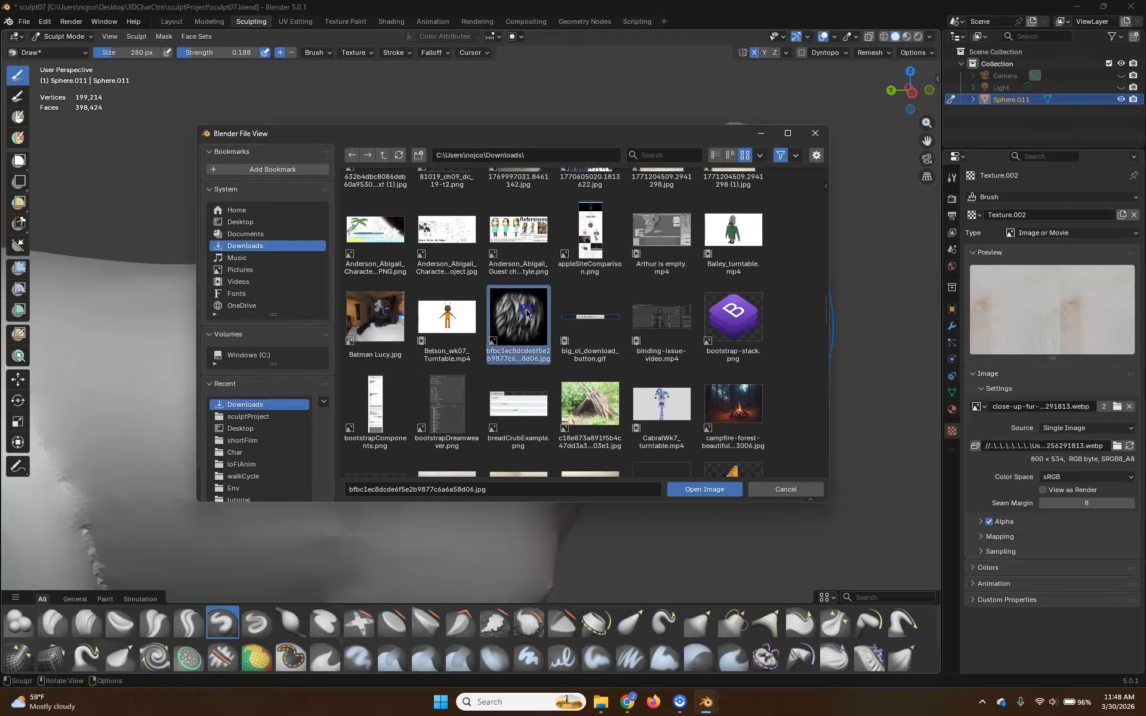
{"action": "left_click", "coordinate": [722, 486]}
{"action": "left_click", "coordinate": [1103, 326]}
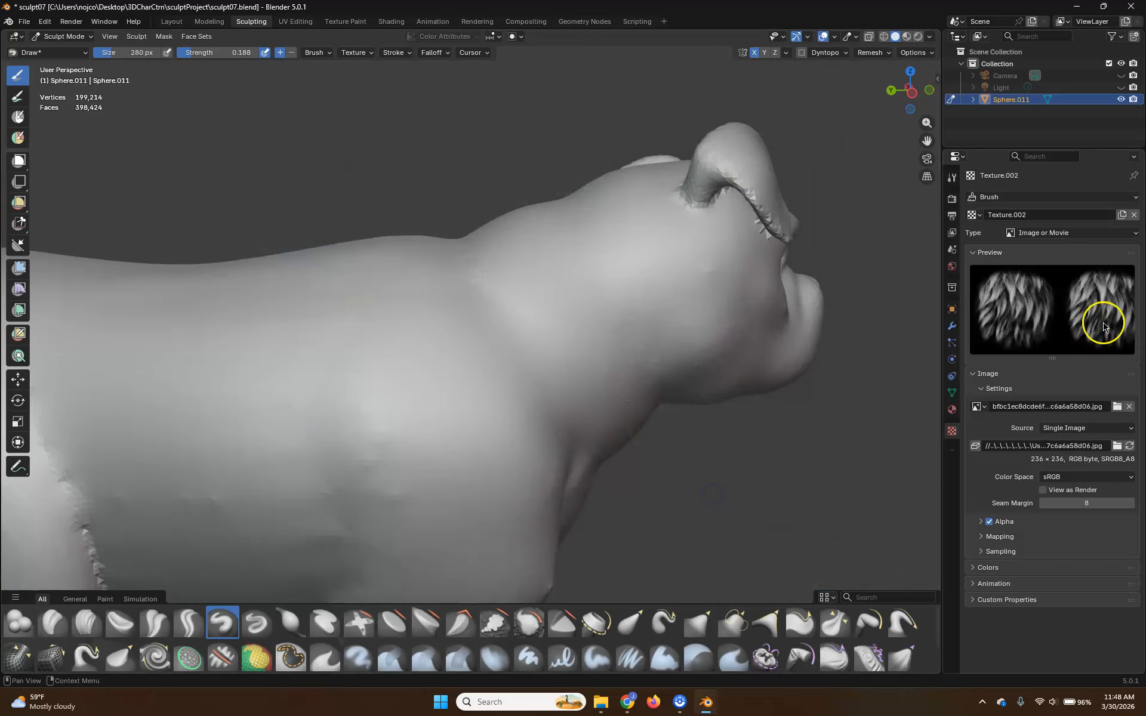
Try the black-and-white fur texture with Draw strokes along the side behind the neck, then undo them.
{"action": "left_click", "coordinate": [951, 175]}
{"action": "mouse_move", "coordinate": [307, 404]}
{"action": "middle_mouse_down"}
{"action": "mouse_move", "coordinate": [332, 371]}
{"action": "mouse_move", "coordinate": [335, 381]}
{"action": "middle_mouse_up"}
{"action": "mouse_move", "coordinate": [251, 376]}
{"action": "middle_mouse_down"}
{"action": "mouse_move", "coordinate": [410, 373]}
{"action": "mouse_move", "coordinate": [424, 337]}
{"action": "mouse_move", "coordinate": [470, 351]}
{"action": "mouse_move", "coordinate": [481, 340]}
{"action": "mouse_move", "coordinate": [506, 356]}
{"action": "mouse_move", "coordinate": [611, 350]}
{"action": "mouse_move", "coordinate": [599, 372]}
{"action": "mouse_move", "coordinate": [575, 371]}
{"action": "middle_mouse_up"}
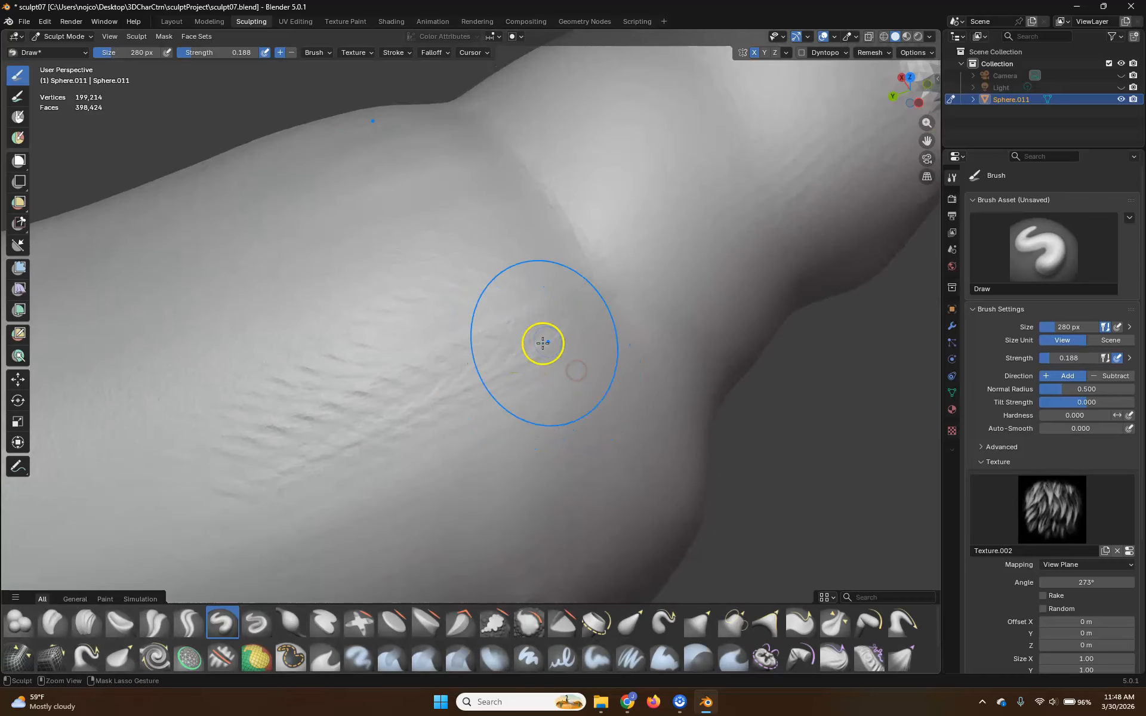
{"action": "left_click_drag", "start_coordinate": [514, 266], "coordinate": [523, 258]}
{"action": "left_click_drag", "start_coordinate": [259, 437], "coordinate": [178, 494]}
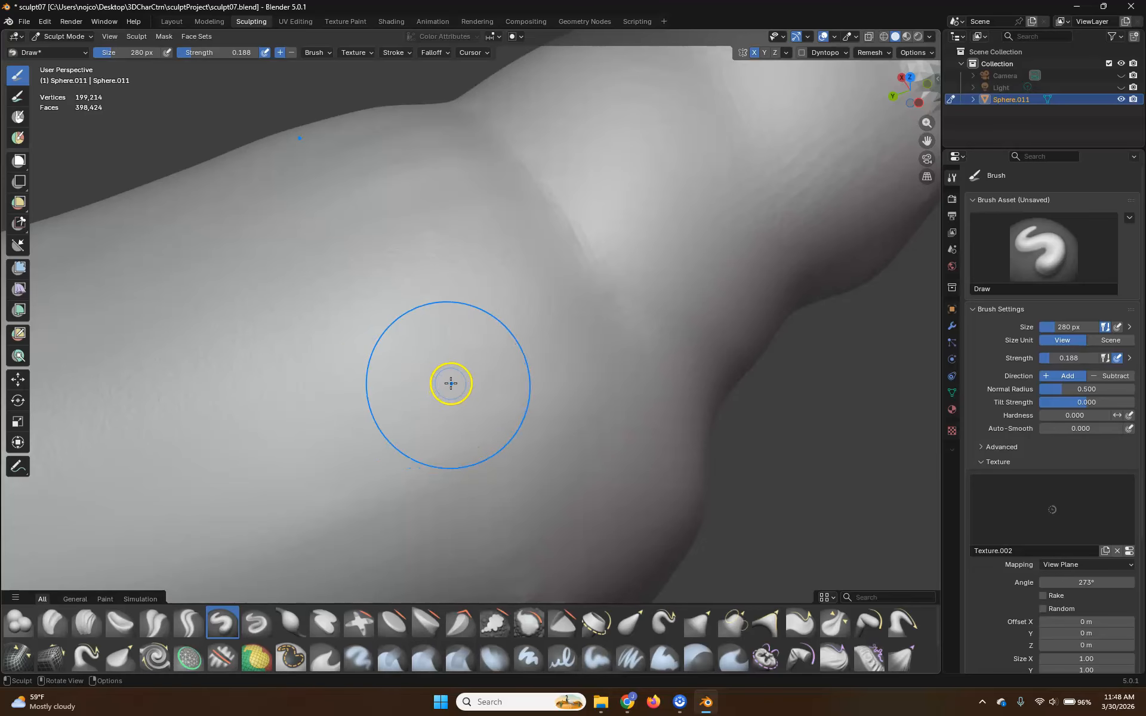
Set the brush strength to 0.636, test one fur stroke along the side of the body and undo it.
{"action": "left_click", "coordinate": [463, 404]}
{"action": "mouse_move", "coordinate": [537, 334]}
{"action": "left_mouse_down"}
{"action": "mouse_move", "coordinate": [396, 392]}
{"action": "mouse_move", "coordinate": [276, 468]}
{"action": "left_mouse_up"}
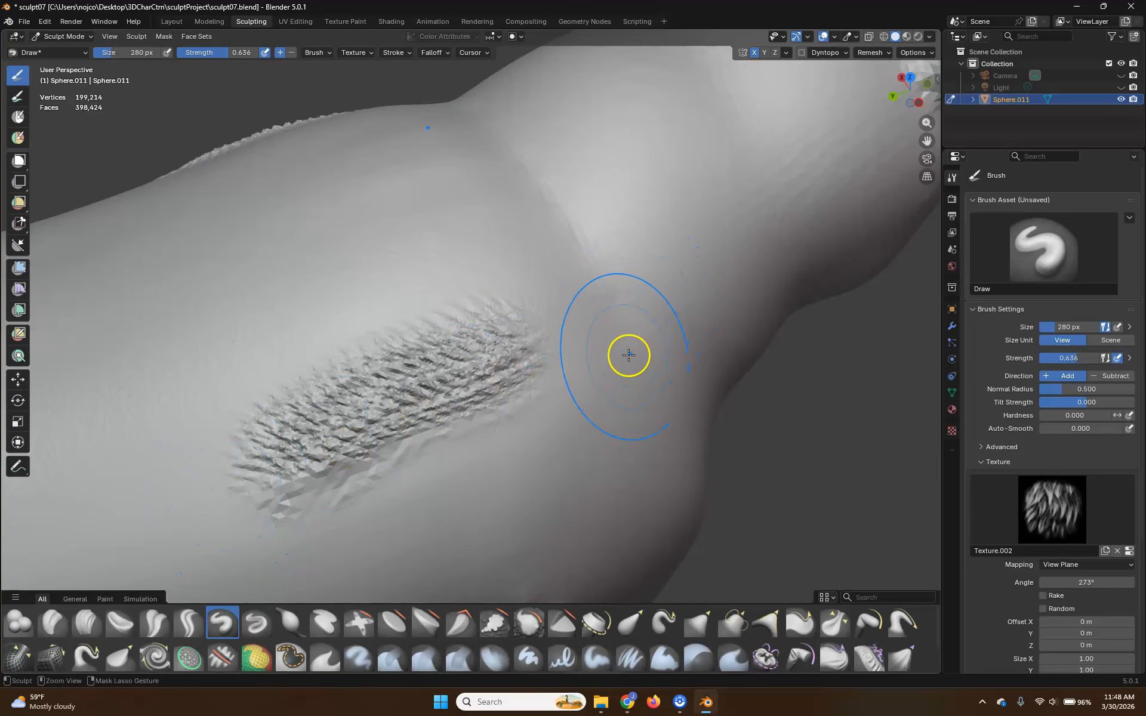
{"action": "key", "text": "ctrl+z"}
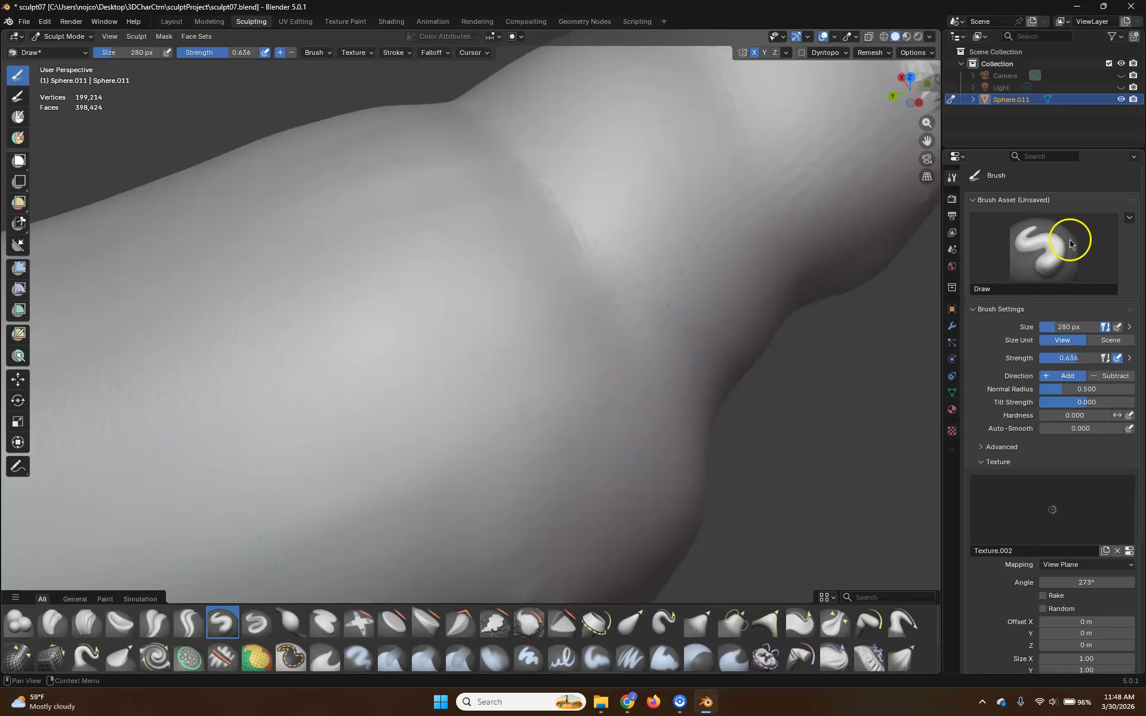
Enable Dyntopo for the dog mesh and accept its activation.
{"action": "left_click", "coordinate": [803, 54]}
{"action": "left_click", "coordinate": [556, 366]}
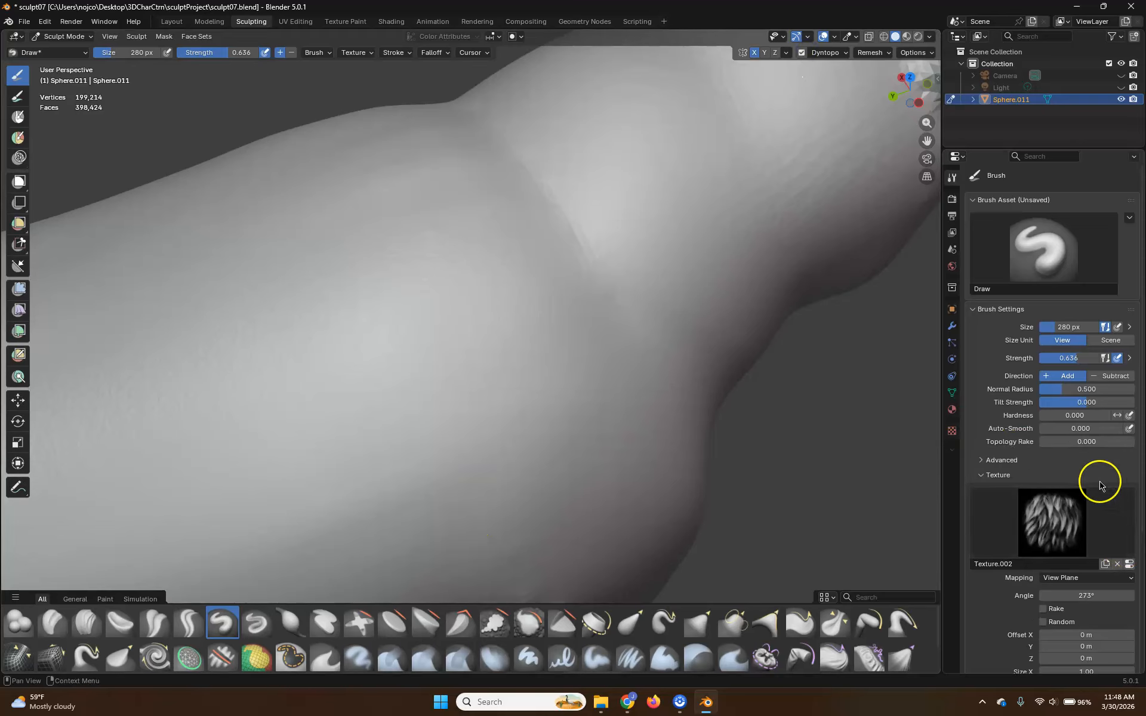
Set the texture mapping to Tiled, try fur strokes along the side of the body and undo them.
{"action": "scroll", "coordinate": [1100, 485], "scroll_direction": "down", "scroll_amount": 6}
{"action": "left_click", "coordinate": [1091, 392]}
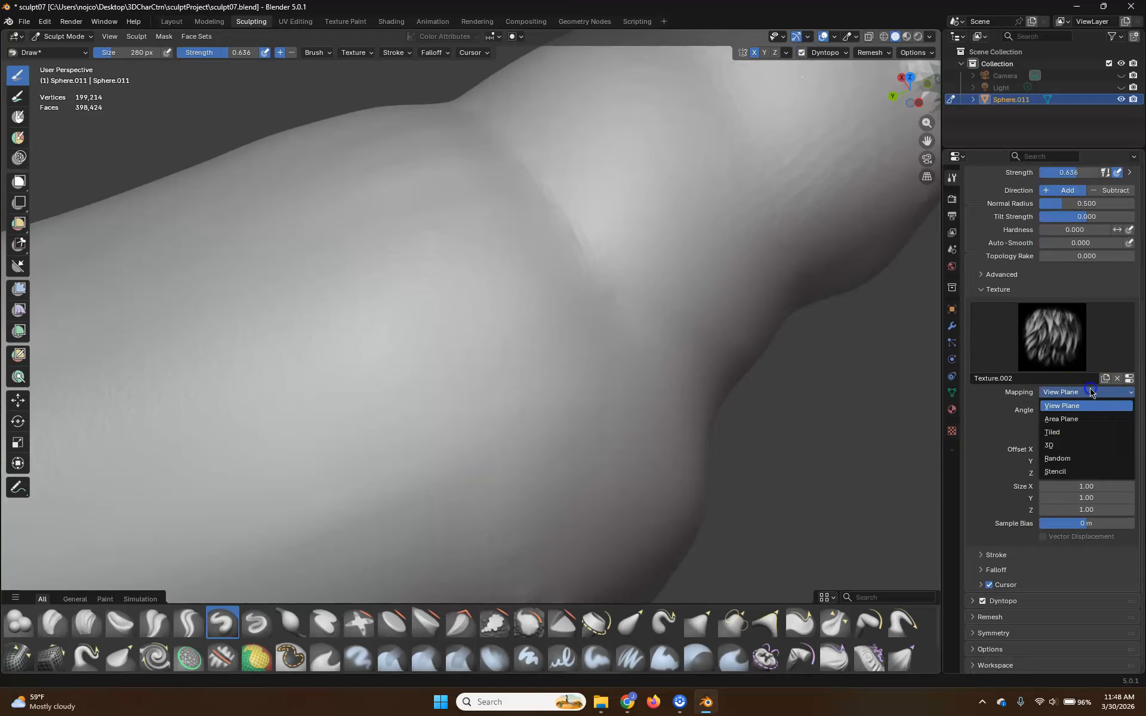
{"action": "left_click", "coordinate": [1078, 436]}
{"action": "mouse_move", "coordinate": [358, 322]}
{"action": "left_mouse_down"}
{"action": "mouse_move", "coordinate": [435, 294]}
{"action": "mouse_move", "coordinate": [351, 342]}
{"action": "mouse_move", "coordinate": [151, 402]}
{"action": "mouse_move", "coordinate": [170, 454]}
{"action": "left_mouse_up"}
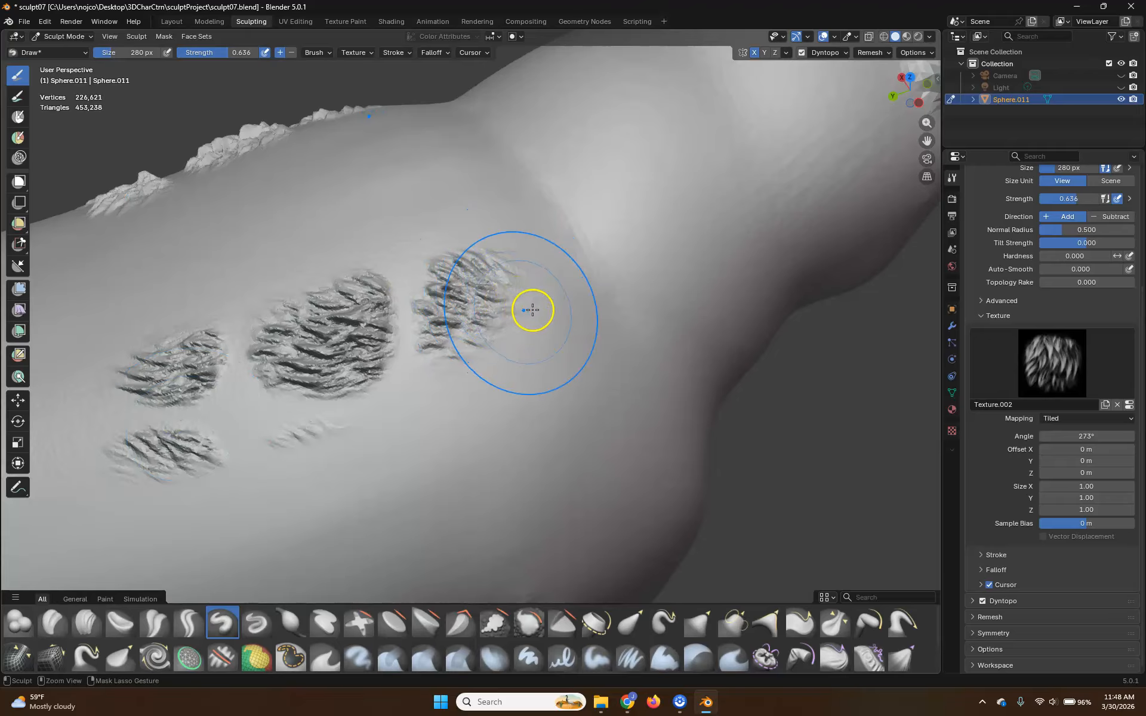
{"action": "key", "text": "ctrl+z"}
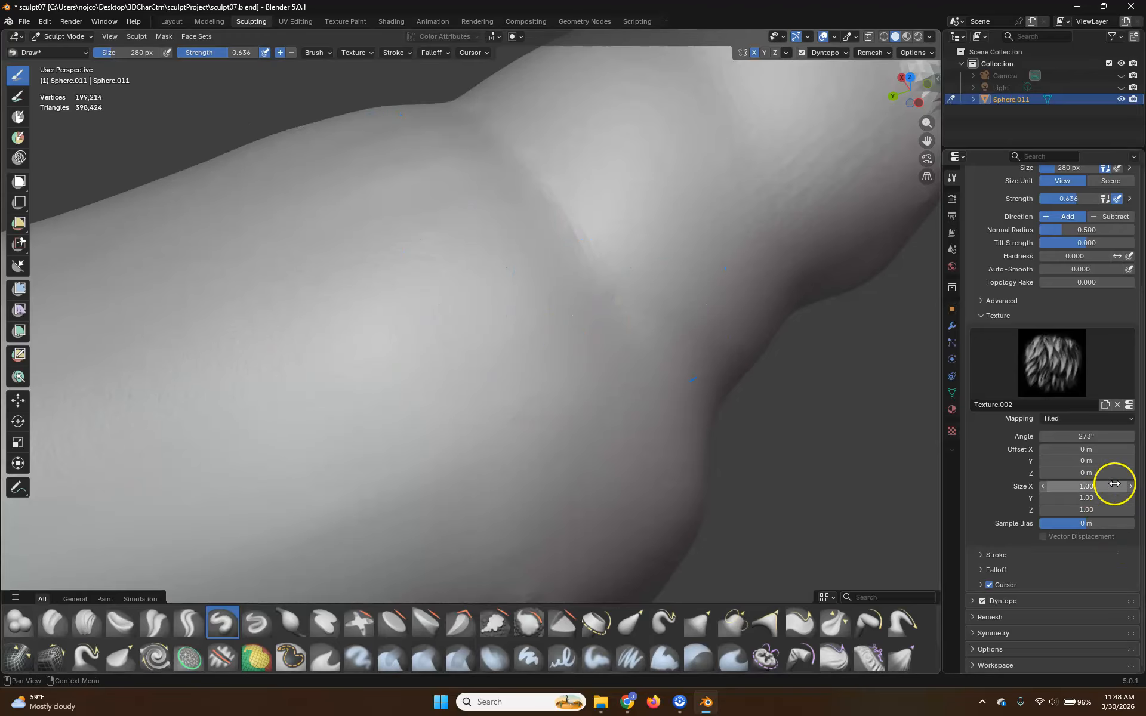
Set the fur texture's mapping to View Plane and enable Rake.
{"action": "left_click", "coordinate": [1048, 417]}
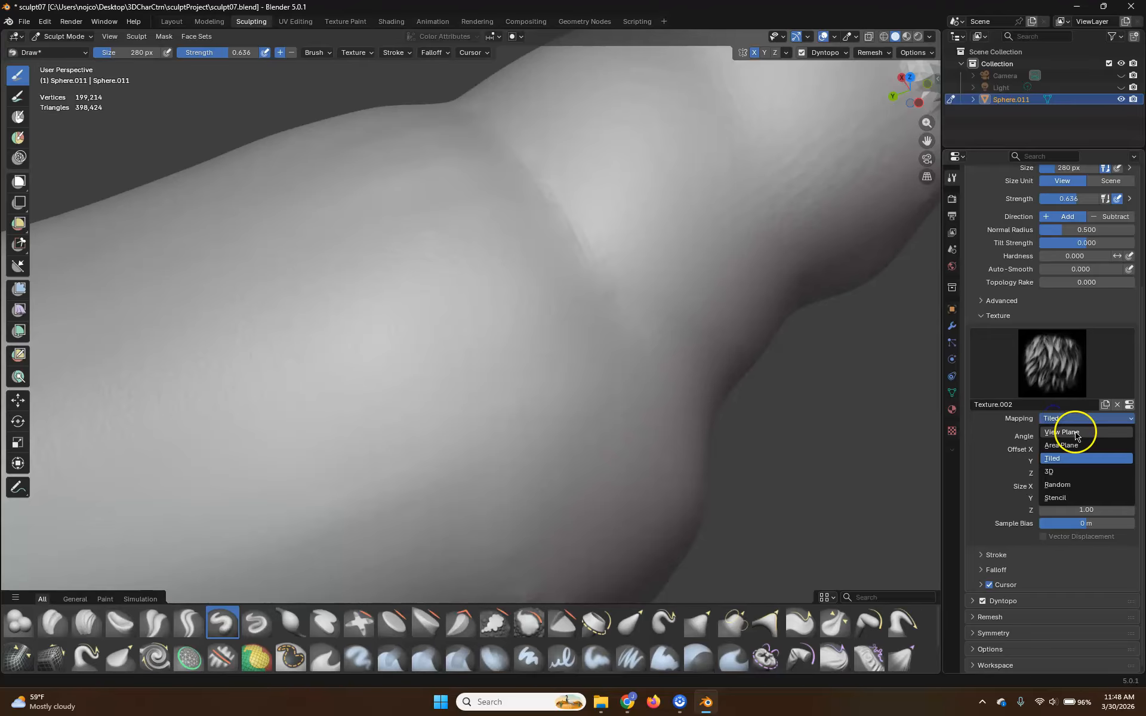
{"action": "left_click", "coordinate": [1083, 432]}
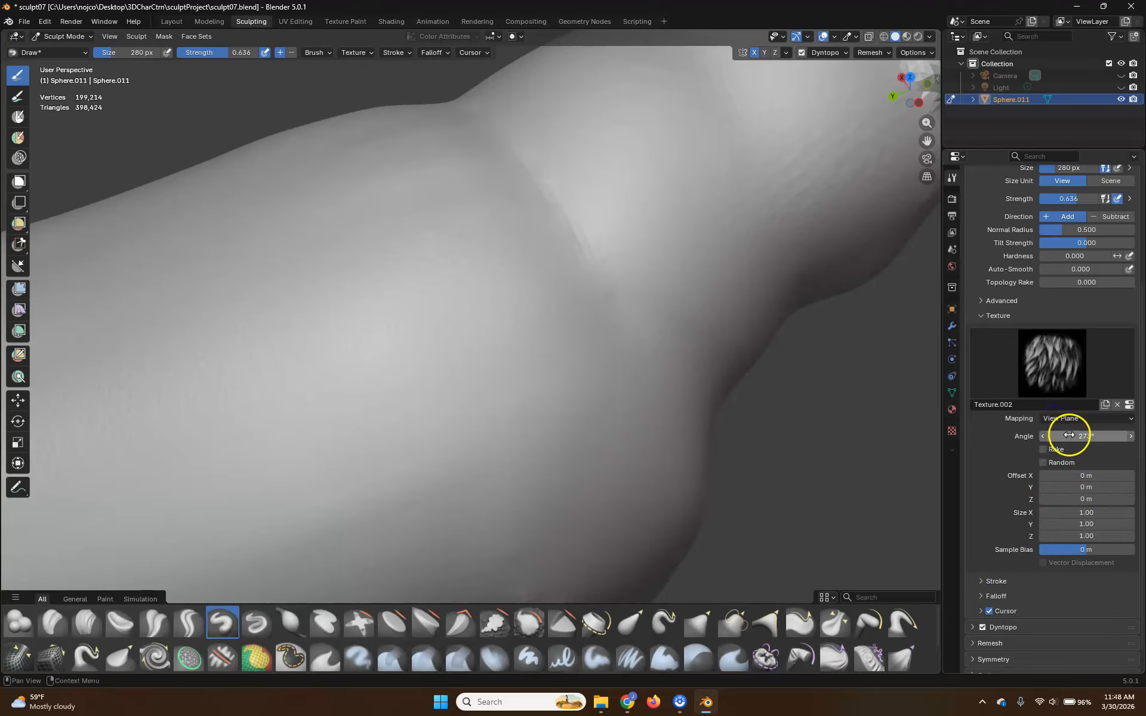
{"action": "left_click", "coordinate": [1043, 450]}
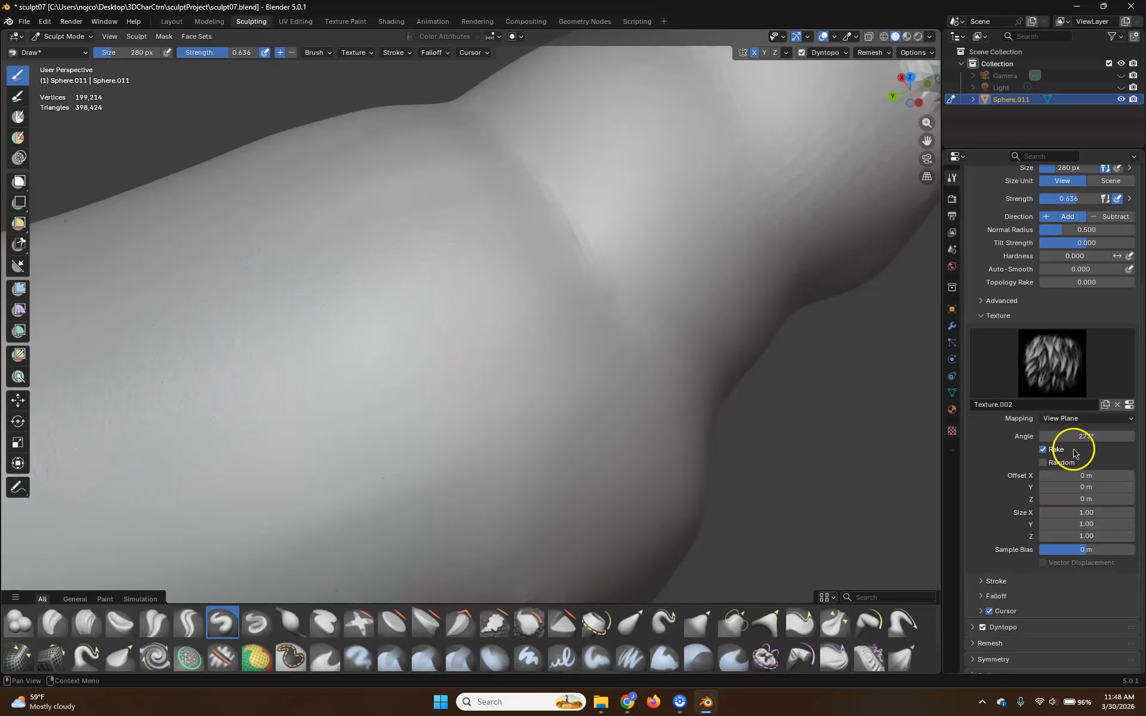
{"action": "left_click", "coordinate": [1085, 417]}
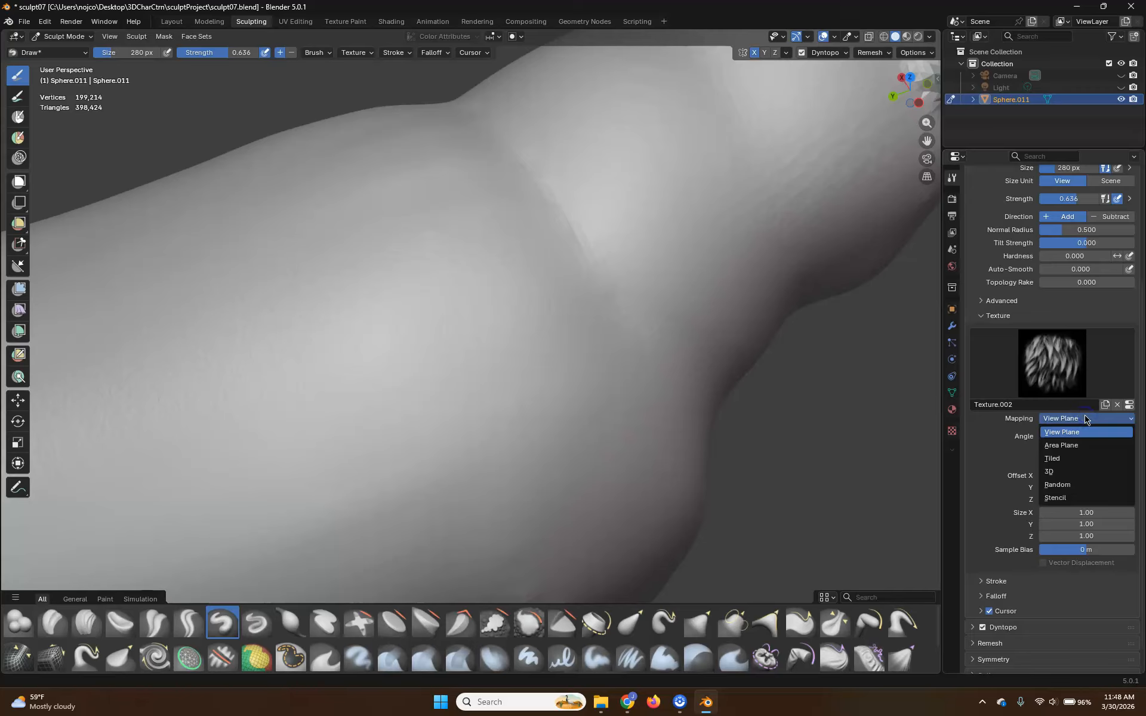
{"action": "left_click", "coordinate": [1084, 418]}
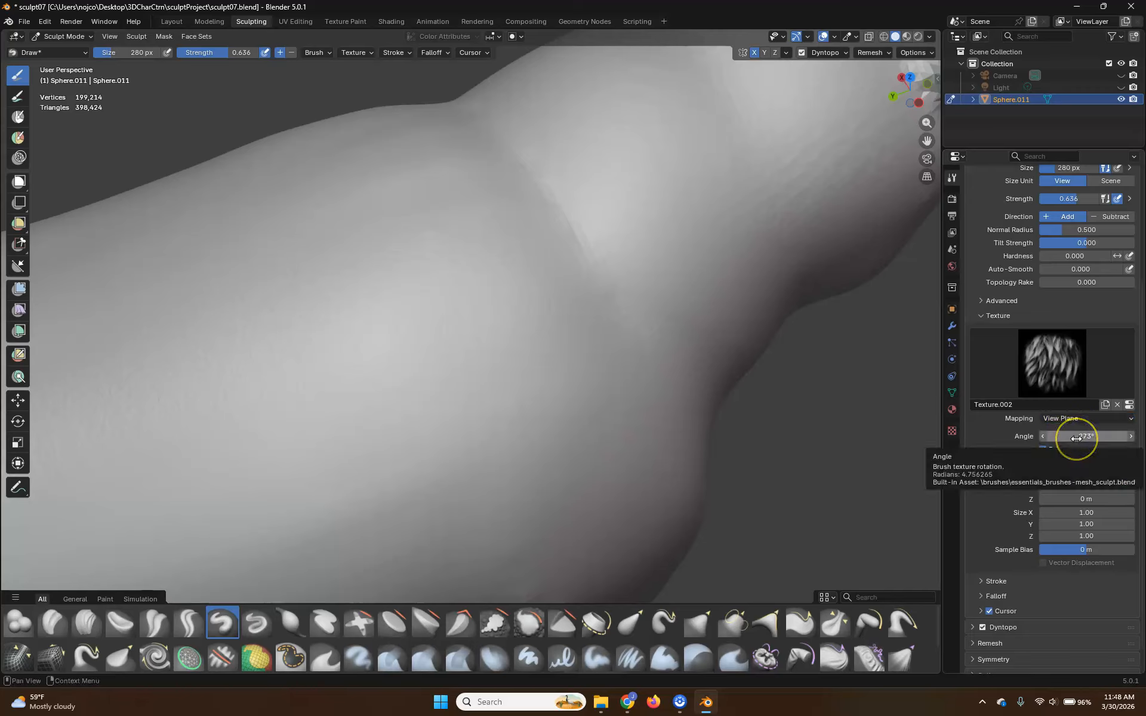
Show the brush's stroke settings, keep the Space stroke method and set the spacing to 77%.
{"action": "left_click", "coordinate": [1030, 580]}
{"action": "scroll", "coordinate": [1030, 583], "scroll_direction": "down", "scroll_amount": 5}
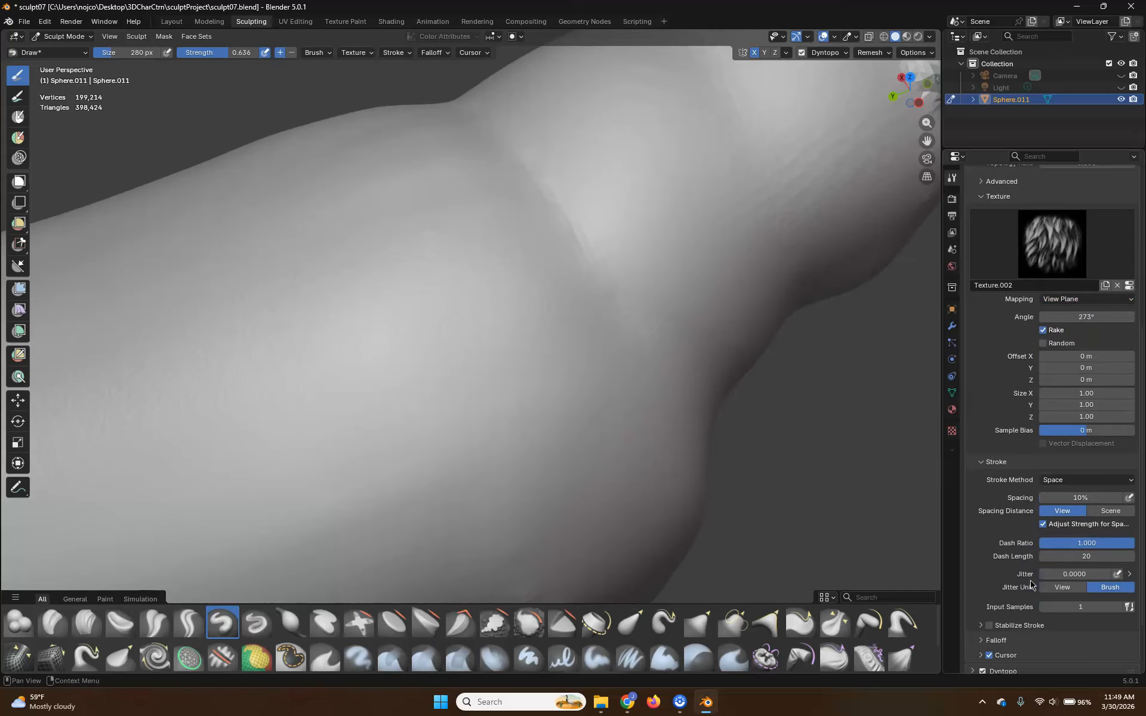
{"action": "scroll", "coordinate": [1050, 555], "scroll_direction": "down", "scroll_amount": 2}
{"action": "left_click", "coordinate": [1095, 432]}
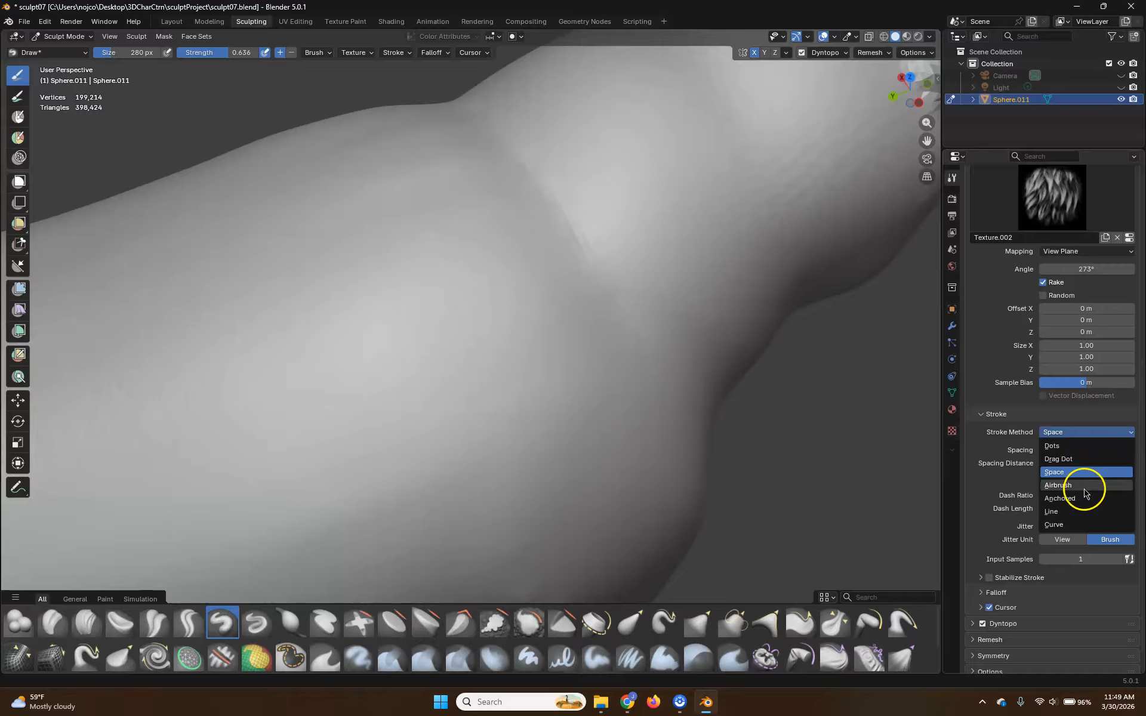
{"action": "left_click", "coordinate": [1075, 473]}
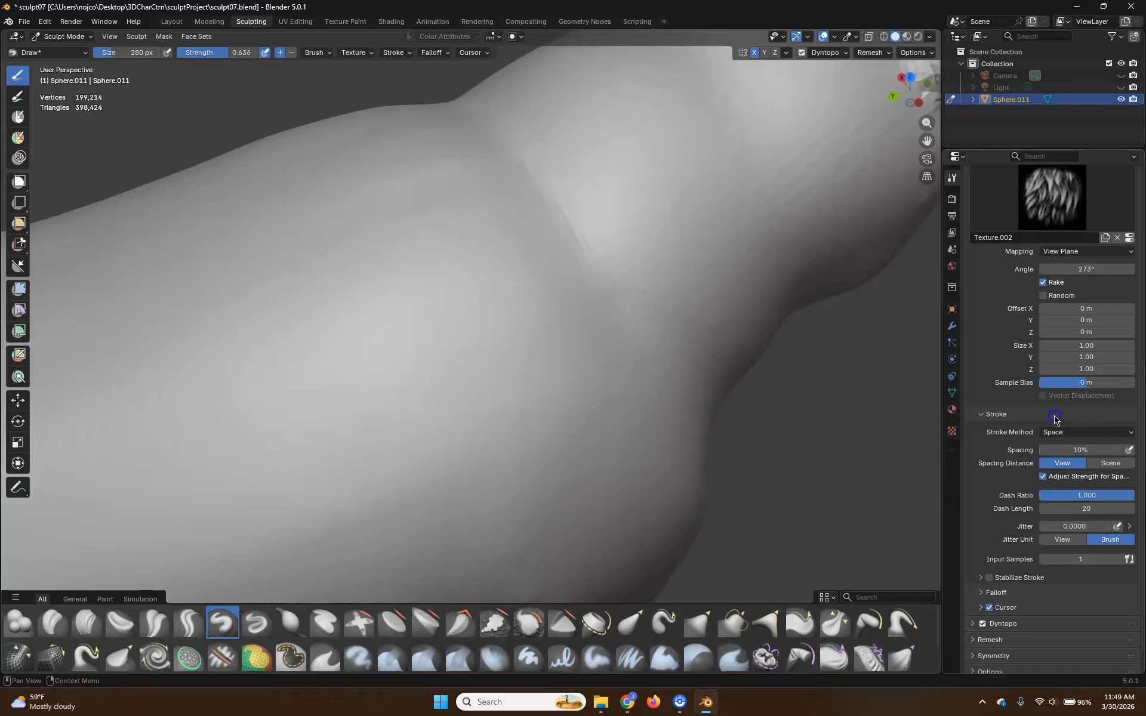
{"action": "left_click_drag", "start_coordinate": [1049, 453], "coordinate": [1050, 454]}
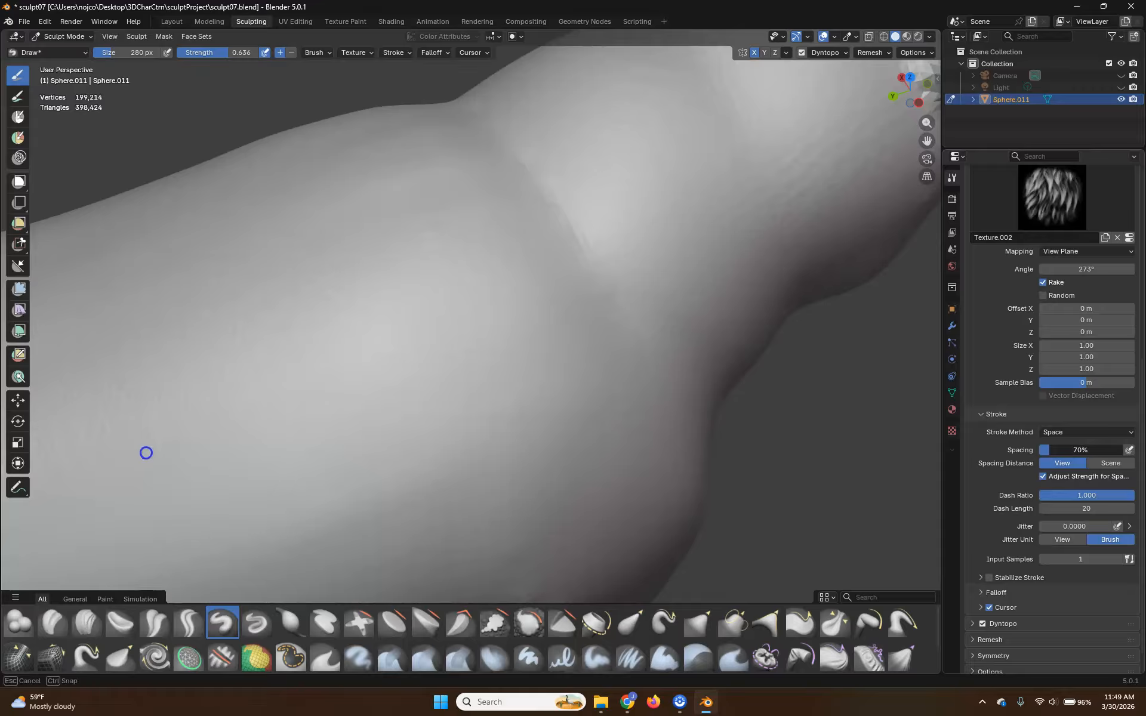
{"action": "left_click_drag", "start_coordinate": [148, 453], "coordinate": [147, 453]}
Try raked fur strokes at 77% spacing along the side of the body and undo them.
{"action": "left_click_drag", "start_coordinate": [496, 294], "coordinate": [496, 294]}
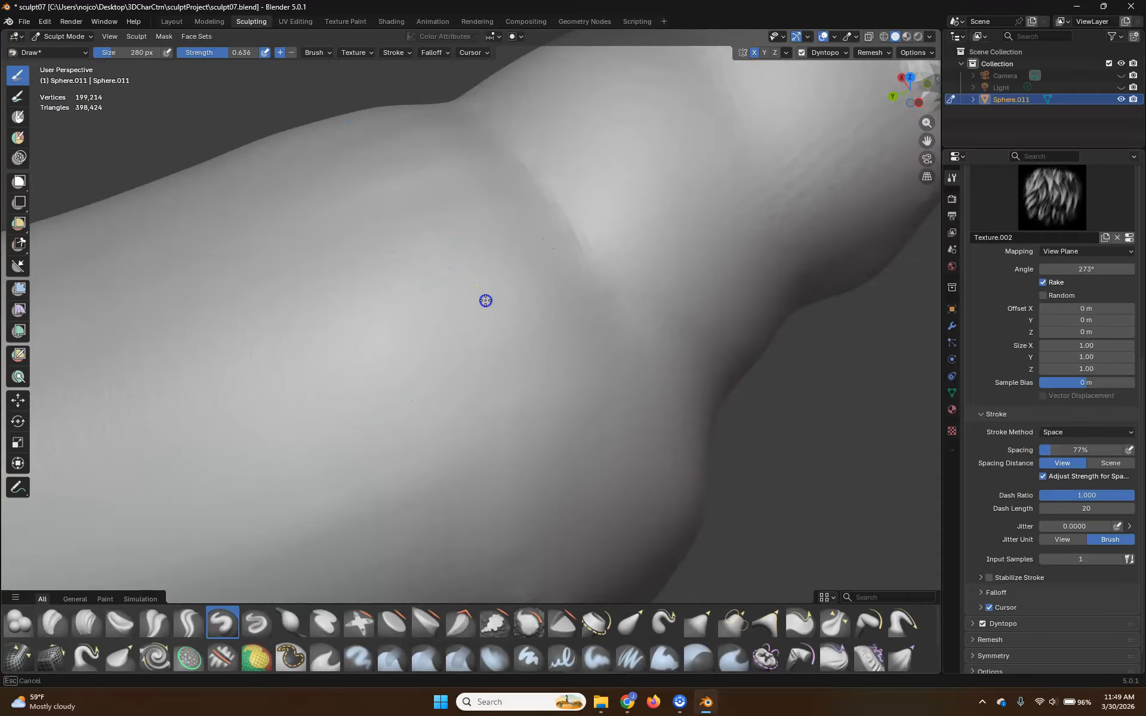
{"action": "left_click_drag", "start_coordinate": [416, 320], "coordinate": [334, 341]}
{"action": "left_click_drag", "start_coordinate": [263, 369], "coordinate": [187, 394]}
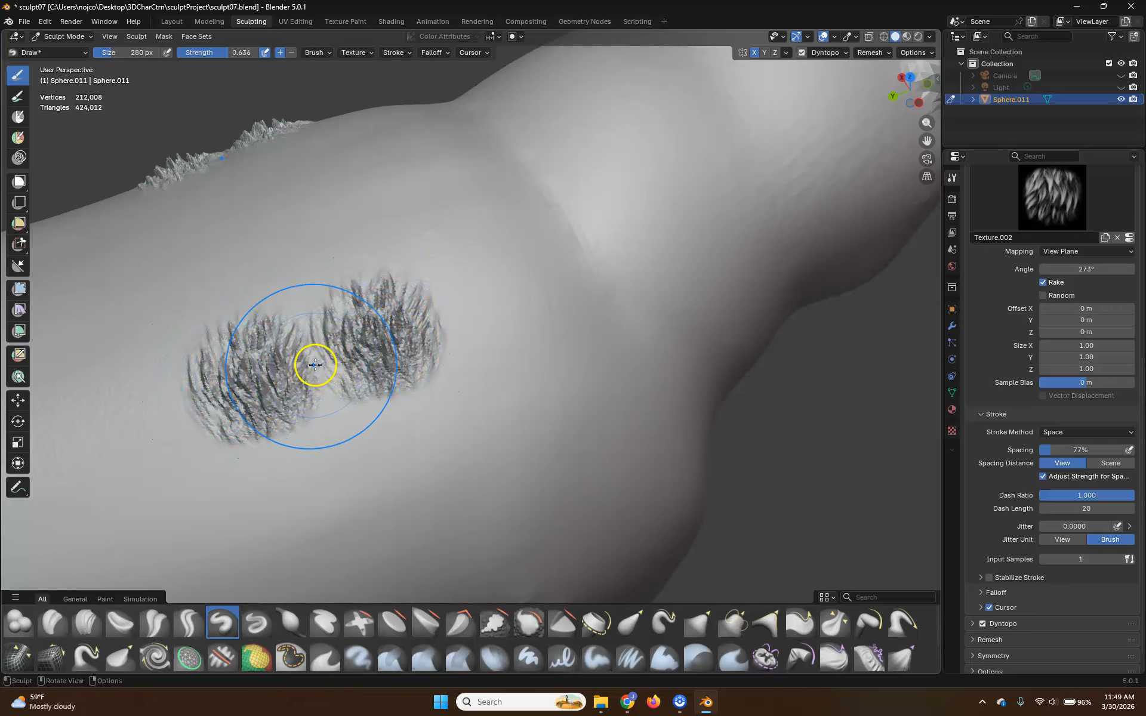
{"action": "key", "text": "ctrl+z"}
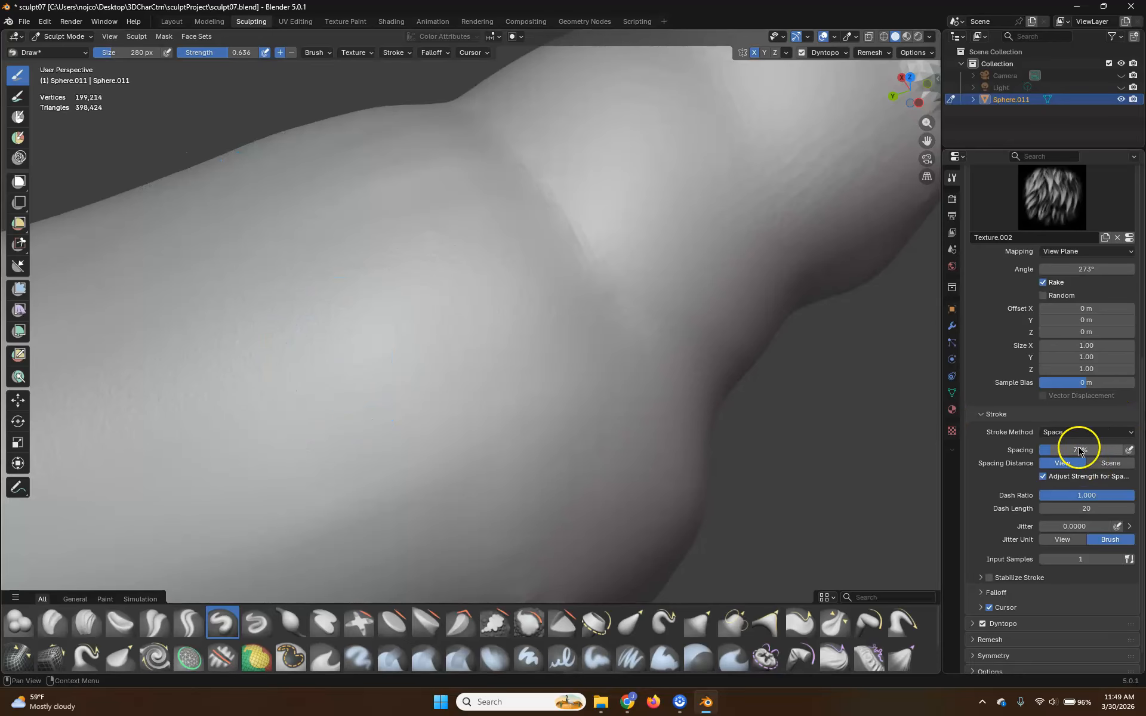
{"action": "left_click", "coordinate": [1018, 454]}
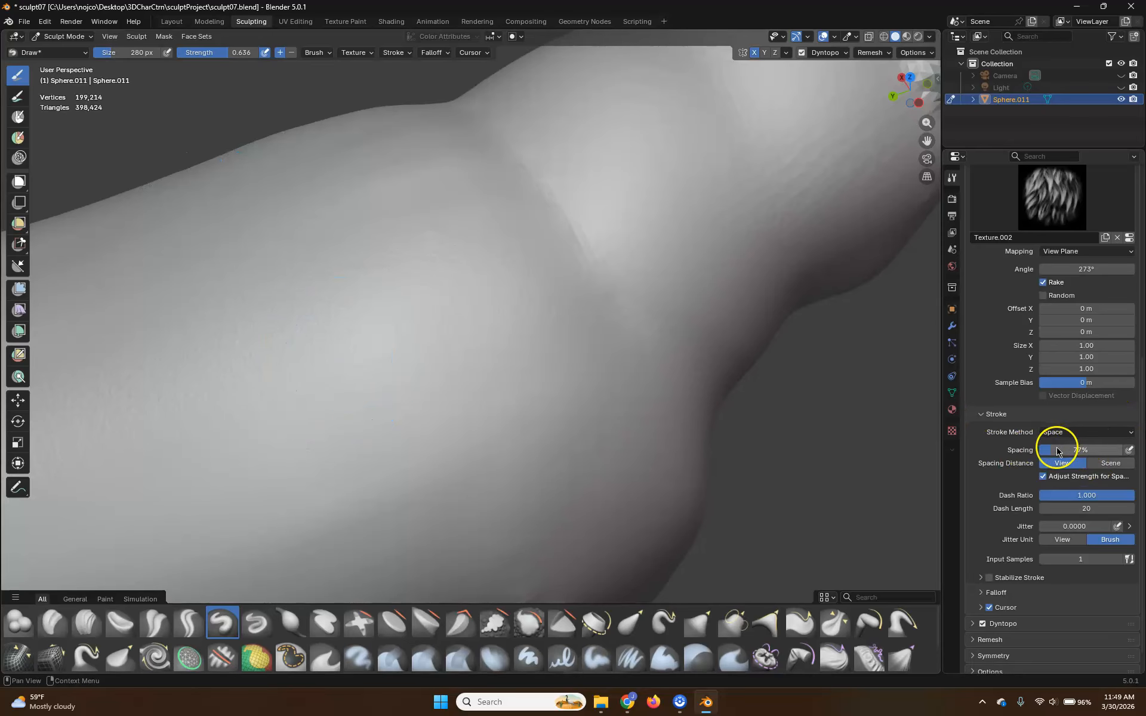
{"action": "mouse_move", "coordinate": [391, 353]}
{"action": "left_mouse_down"}
{"action": "mouse_move", "coordinate": [51, 491]}
{"action": "mouse_move", "coordinate": [3, 525]}
{"action": "left_mouse_up"}
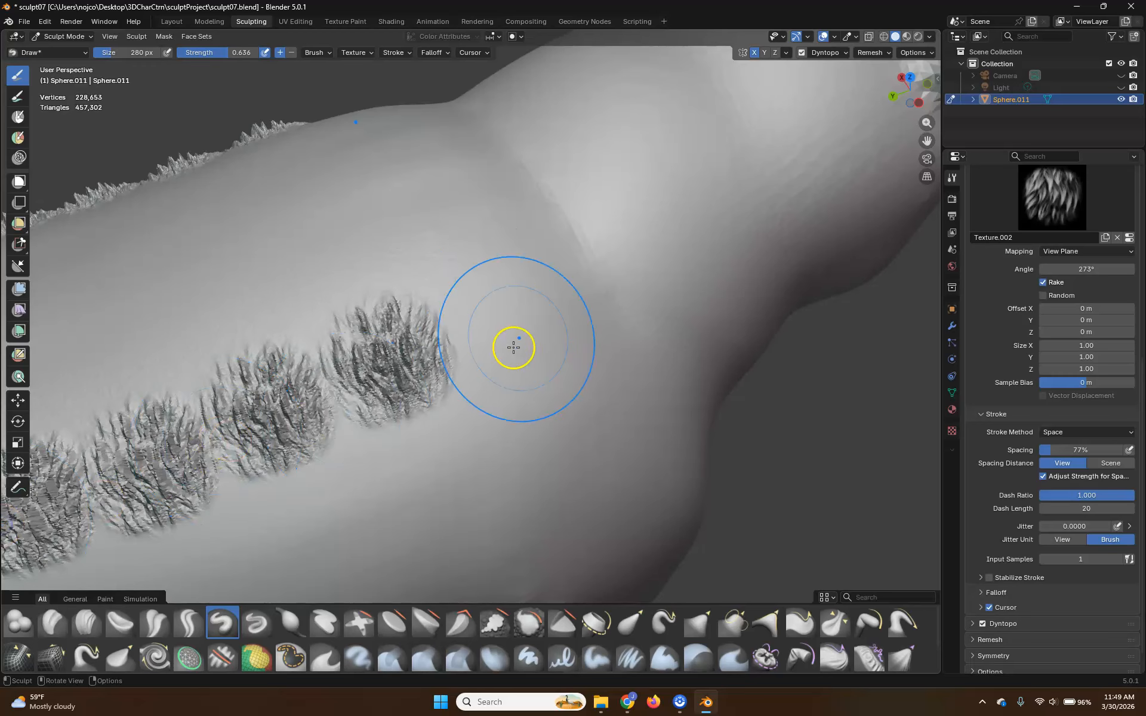
{"action": "key", "text": "ctrl+z"}
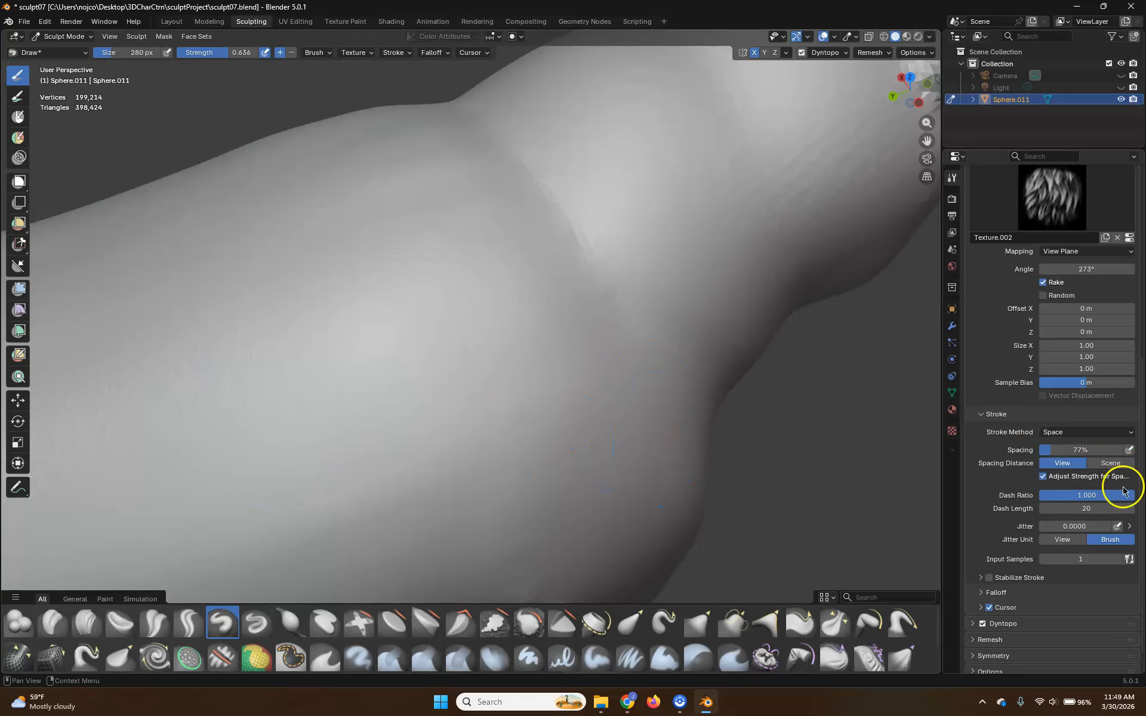
Set the stroke spacing to 70%, test a fur stroke along the side of the body and undo it.
{"action": "left_click", "coordinate": [1085, 449]}
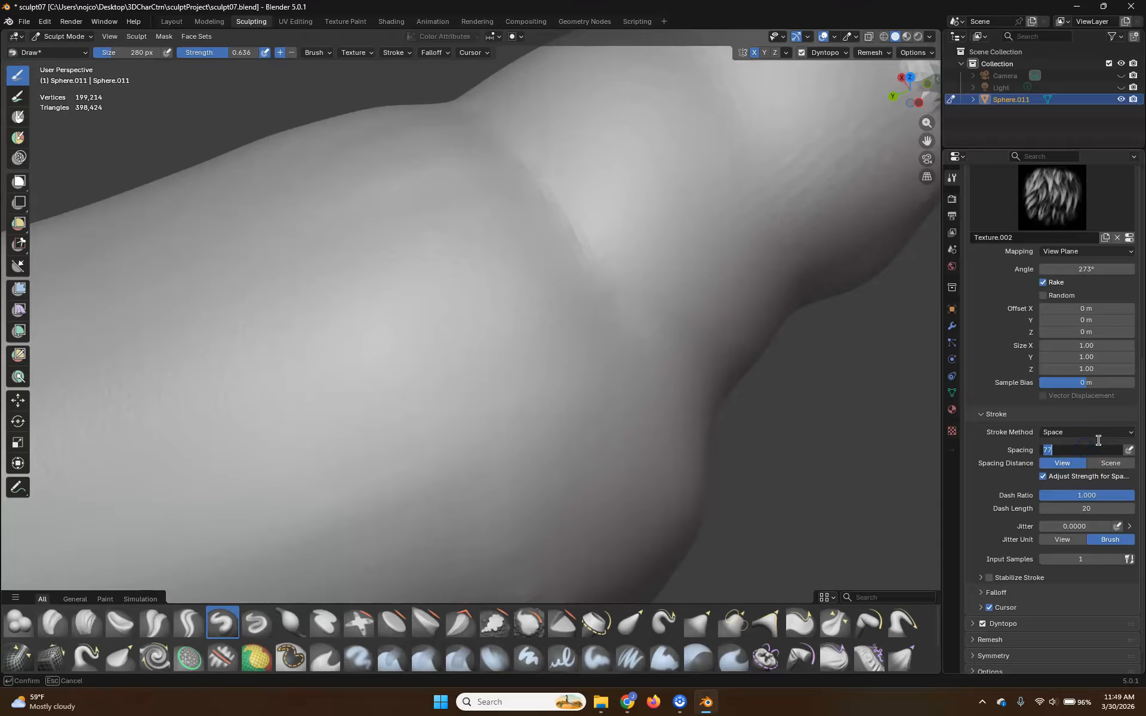
{"action": "key", "text": "Return"}
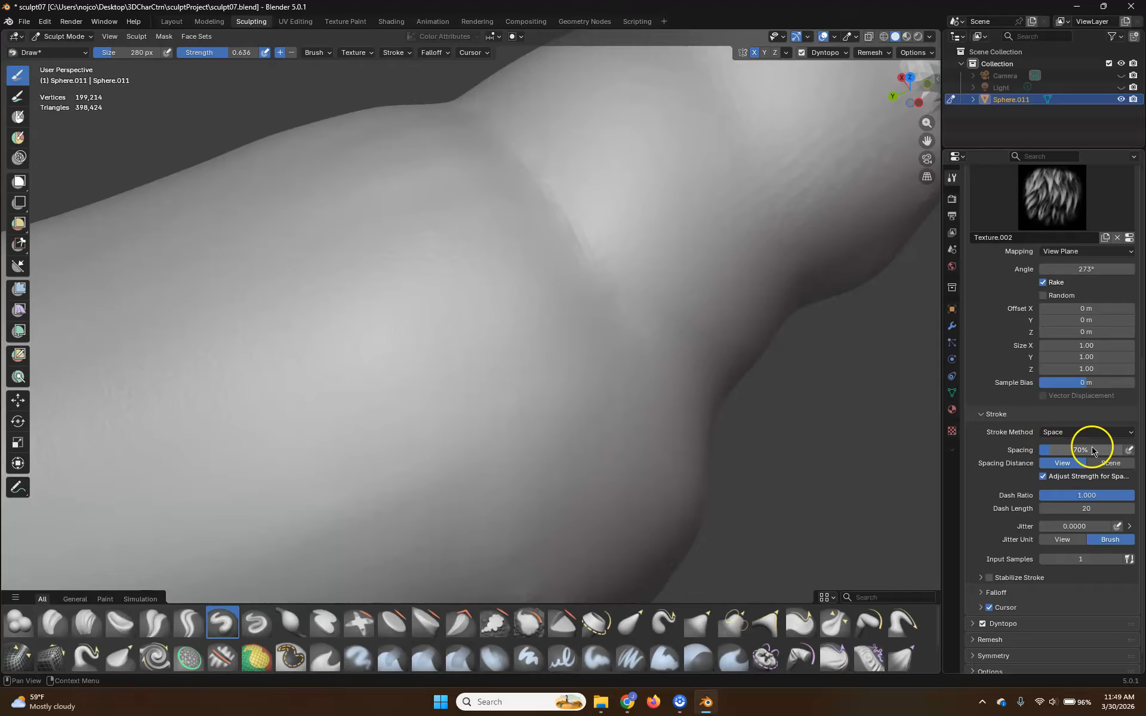
{"action": "mouse_move", "coordinate": [394, 361]}
{"action": "left_mouse_down"}
{"action": "mouse_move", "coordinate": [253, 404]}
{"action": "mouse_move", "coordinate": [384, 332]}
{"action": "mouse_move", "coordinate": [351, 332]}
{"action": "left_mouse_up"}
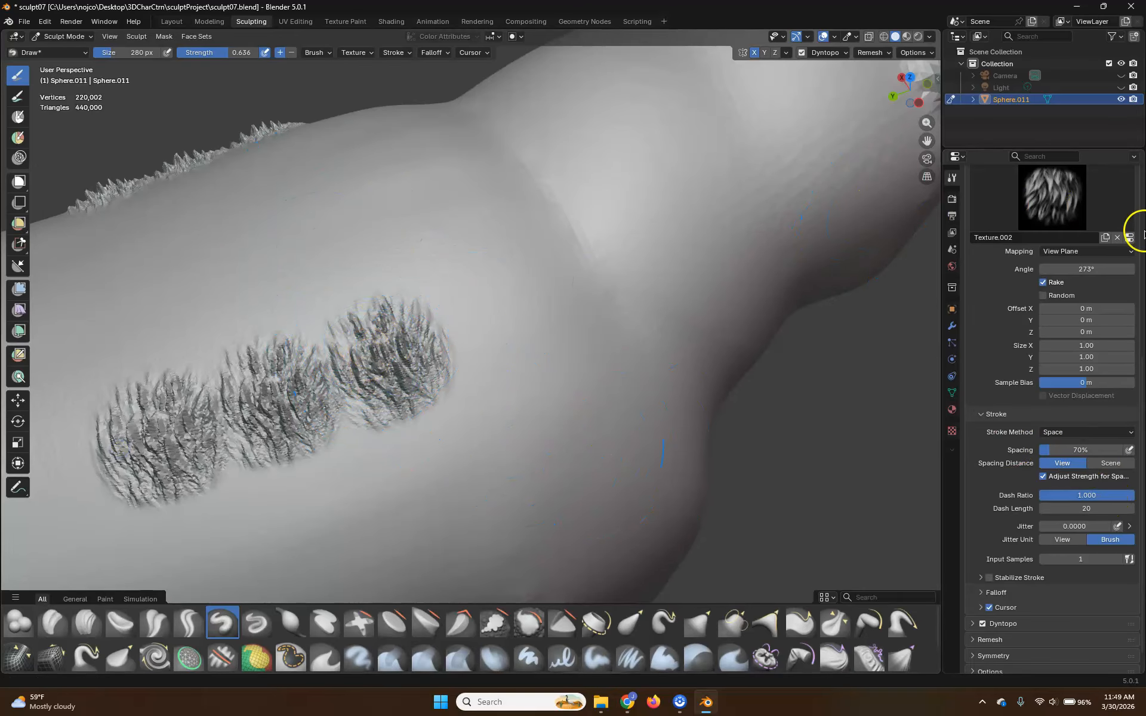
{"action": "key", "text": "ctrl+z"}
Set the texture angle to 0°, test a fur stroke along the side of the body and undo it.
{"action": "left_click", "coordinate": [1101, 270]}
{"action": "type", "text": "0"}
{"action": "key", "text": "Return"}
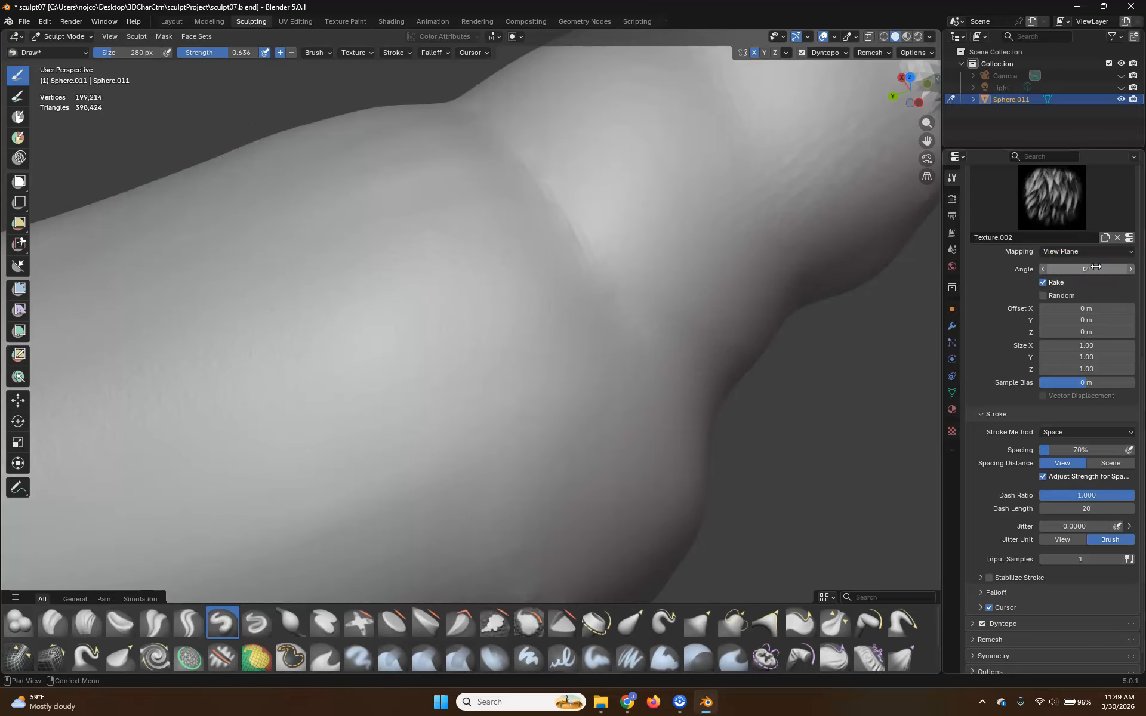
{"action": "left_click_drag", "start_coordinate": [563, 328], "coordinate": [480, 291]}
{"action": "left_click_drag", "start_coordinate": [360, 343], "coordinate": [128, 402]}
{"action": "mouse_move", "coordinate": [417, 298]}
{"action": "middle_mouse_down"}
{"action": "mouse_move", "coordinate": [422, 404]}
{"action": "mouse_move", "coordinate": [422, 348]}
{"action": "mouse_move", "coordinate": [434, 418]}
{"action": "mouse_move", "coordinate": [404, 414]}
{"action": "middle_mouse_up"}
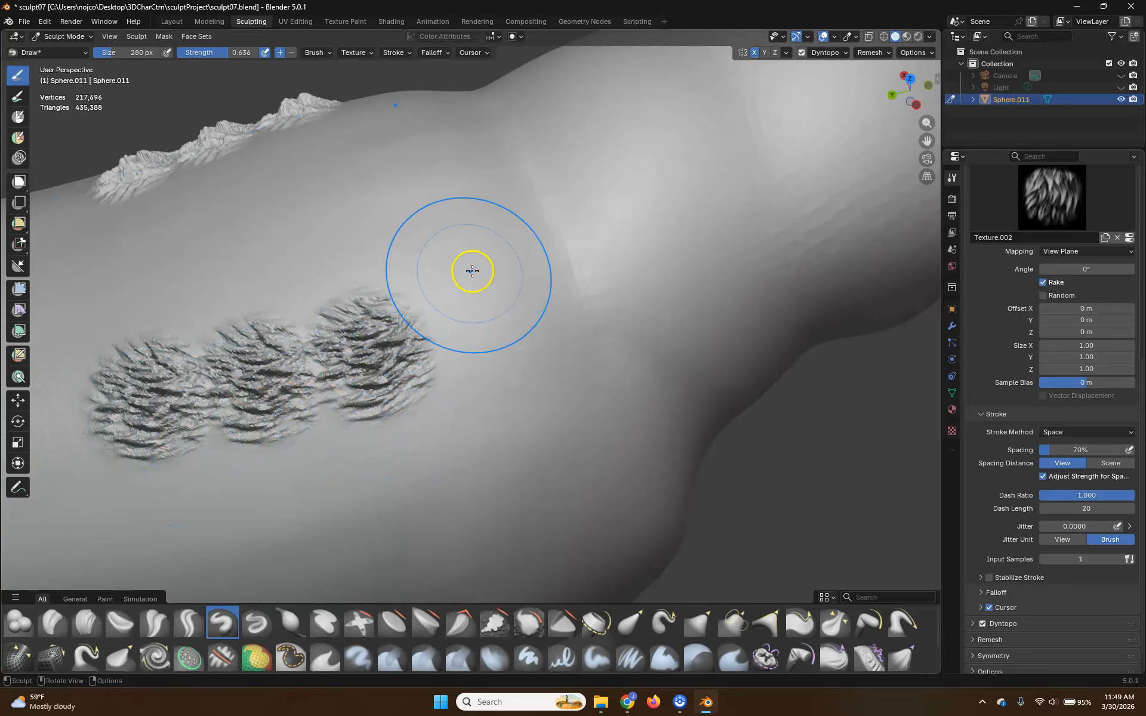
{"action": "key", "text": "ctrl+z"}
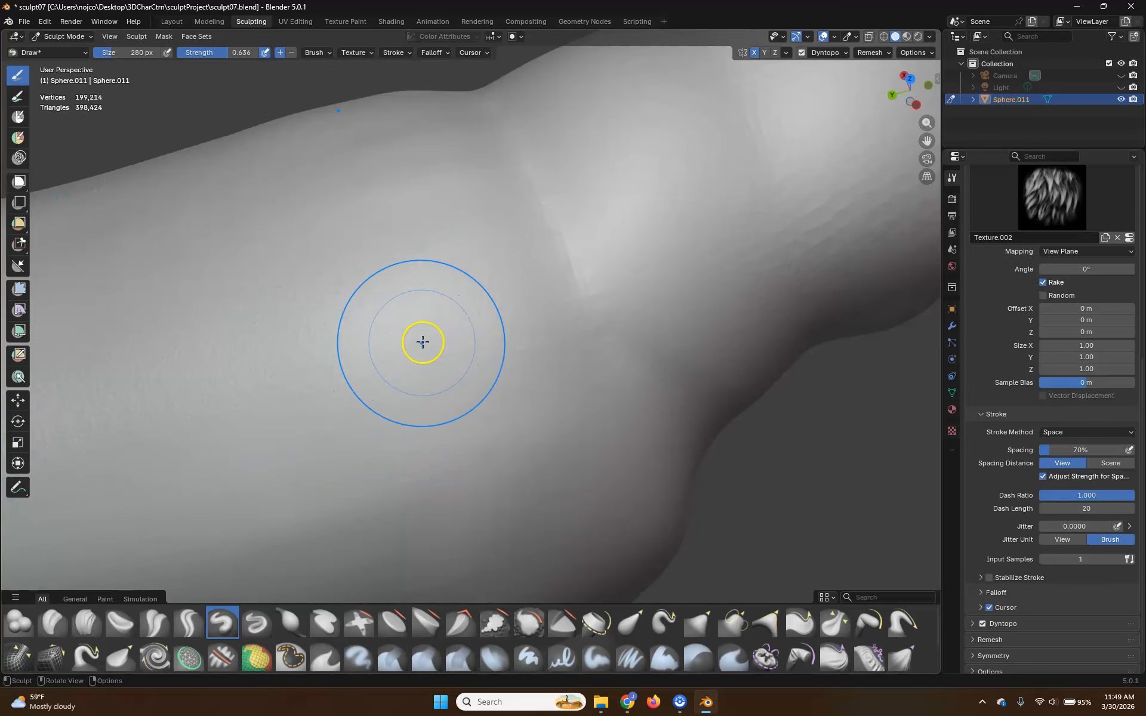
Set the brush strength to 0.133 and sculpt faint fur strokes over the side of the body behind the neck.
{"action": "scroll", "coordinate": [409, 350], "scroll_direction": "down", "scroll_amount": 3}
{"action": "scroll", "coordinate": [404, 350], "scroll_direction": "up", "scroll_amount": 3}
{"action": "key", "text": "shift+f"}
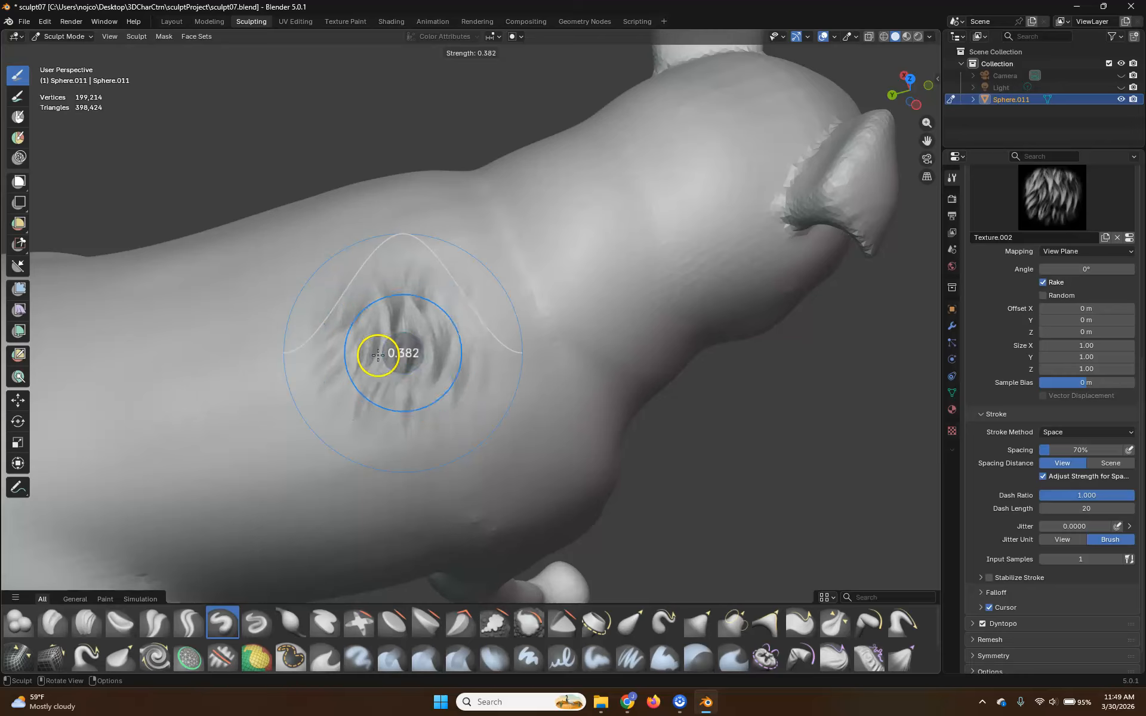
{"action": "left_click", "coordinate": [353, 357]}
{"action": "left_click_drag", "start_coordinate": [496, 314], "coordinate": [470, 315]}
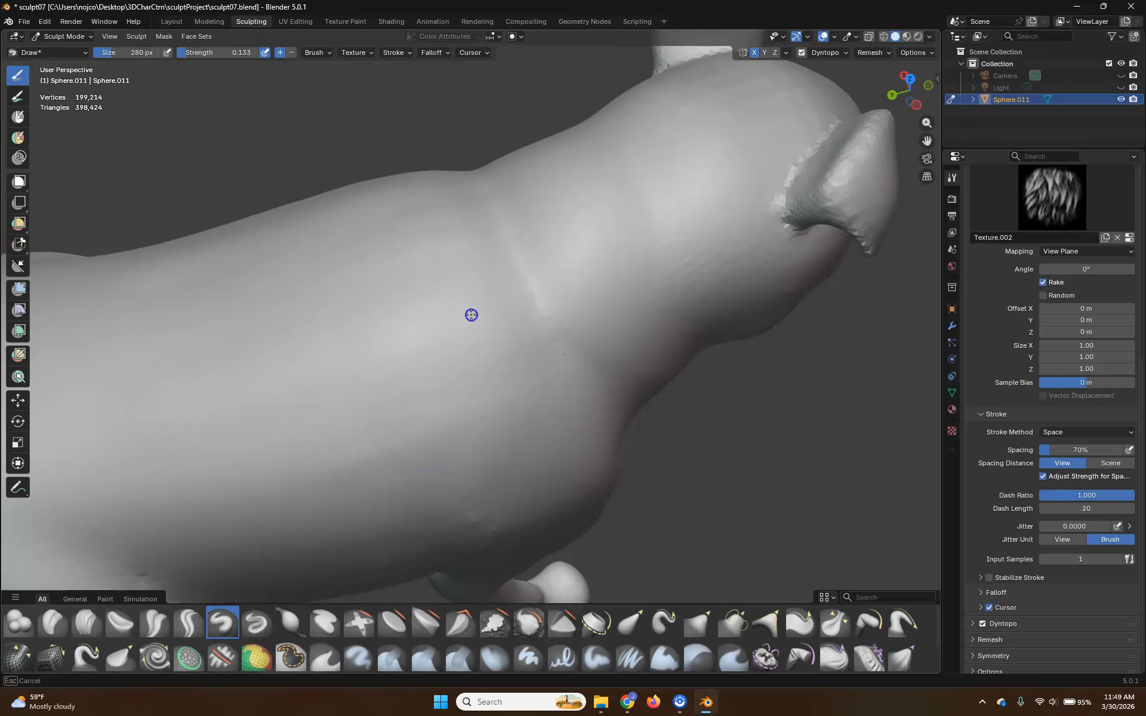
{"action": "mouse_move", "coordinate": [313, 369]}
{"action": "left_mouse_down"}
{"action": "mouse_move", "coordinate": [133, 422]}
{"action": "mouse_move", "coordinate": [448, 289]}
{"action": "mouse_move", "coordinate": [335, 308]}
{"action": "left_mouse_up"}
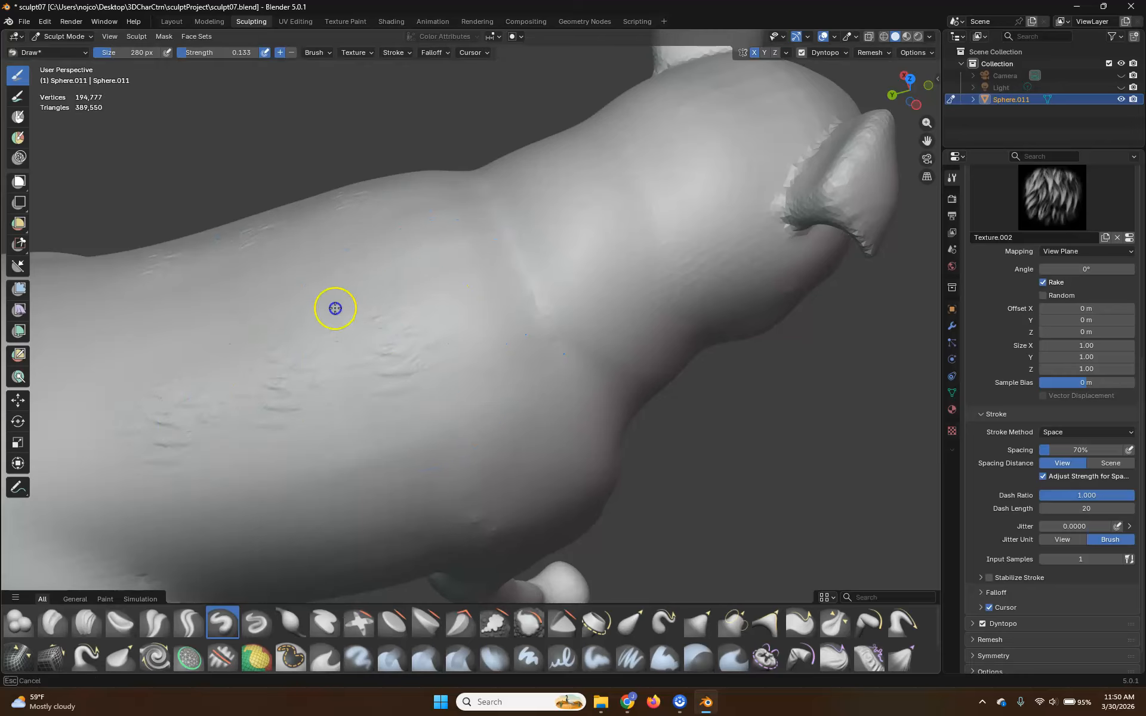
{"action": "mouse_move", "coordinate": [403, 418]}
{"action": "left_mouse_down"}
{"action": "mouse_move", "coordinate": [197, 486]}
{"action": "mouse_move", "coordinate": [473, 453]}
{"action": "left_mouse_up"}
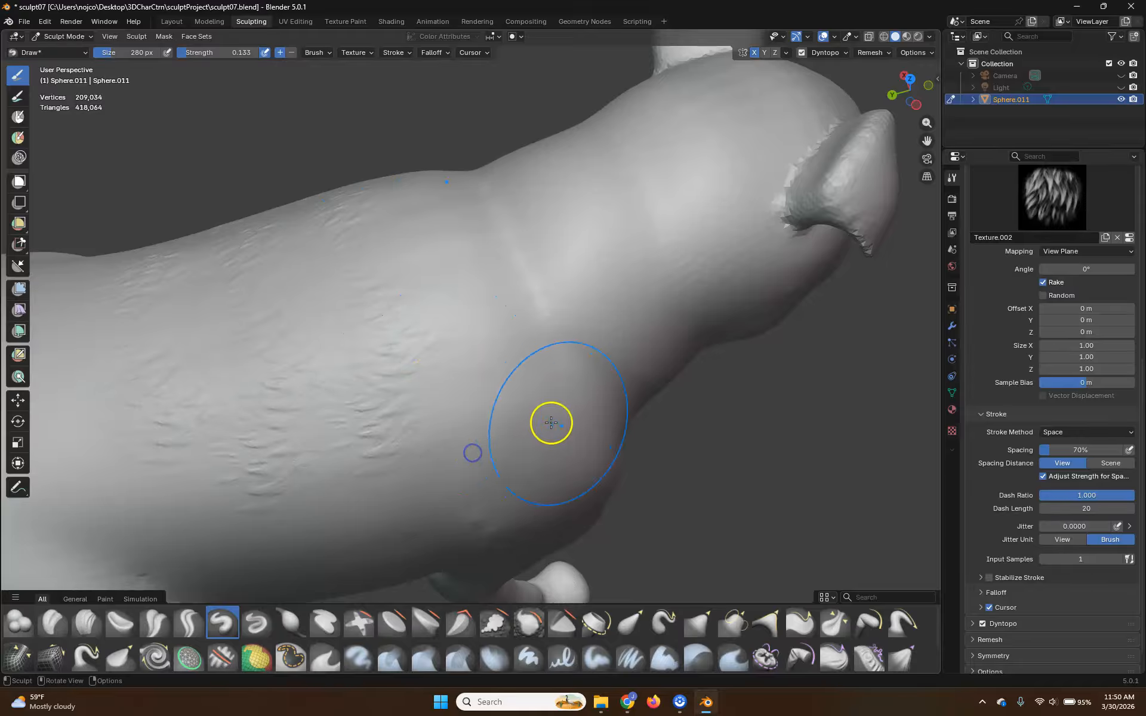
{"action": "mouse_move", "coordinate": [340, 302]}
{"action": "left_mouse_down"}
{"action": "mouse_move", "coordinate": [442, 243]}
{"action": "mouse_move", "coordinate": [370, 272]}
{"action": "left_mouse_up"}
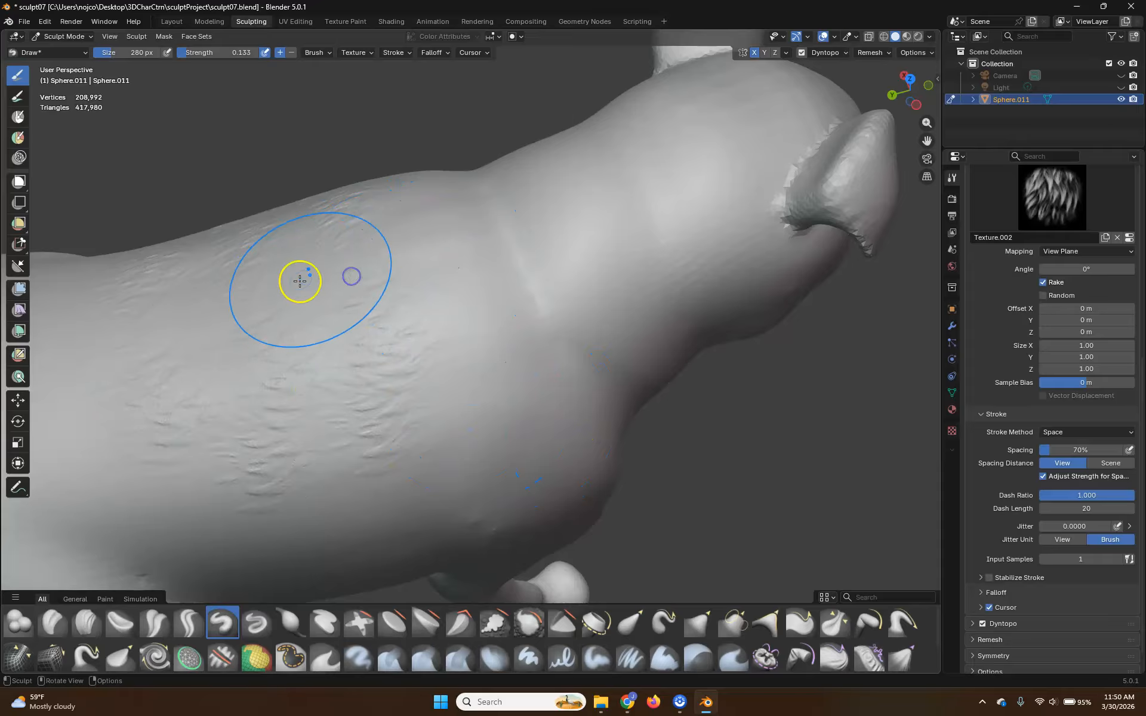
Set the stroke spacing to 50% and sculpt fur strokes from the neck back across the shoulder.
{"action": "mouse_move", "coordinate": [281, 348]}
{"action": "middle_mouse_down"}
{"action": "mouse_move", "coordinate": [496, 352]}
{"action": "mouse_move", "coordinate": [568, 396]}
{"action": "mouse_move", "coordinate": [716, 353]}
{"action": "mouse_move", "coordinate": [531, 358]}
{"action": "mouse_move", "coordinate": [542, 447]}
{"action": "mouse_move", "coordinate": [573, 364]}
{"action": "middle_mouse_up"}
{"action": "left_click", "coordinate": [1070, 454]}
{"action": "type", "text": "50"}
{"action": "key", "text": "Return"}
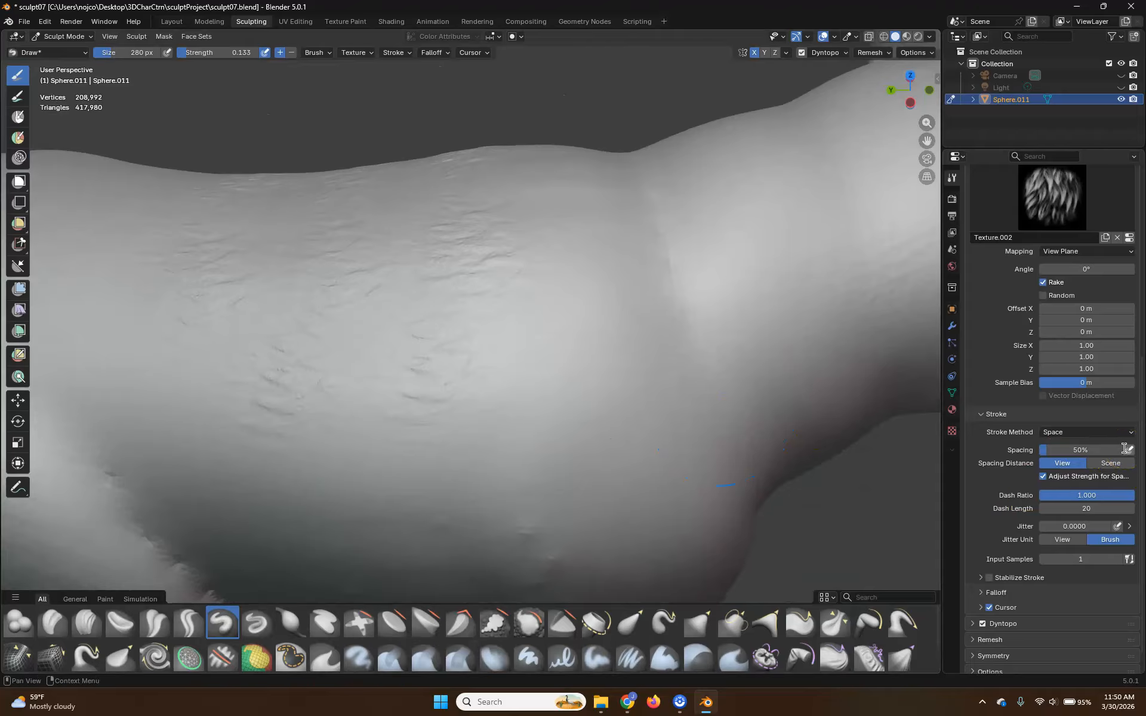
{"action": "middle_click_drag", "start_coordinate": [547, 238], "coordinate": [798, 297]}
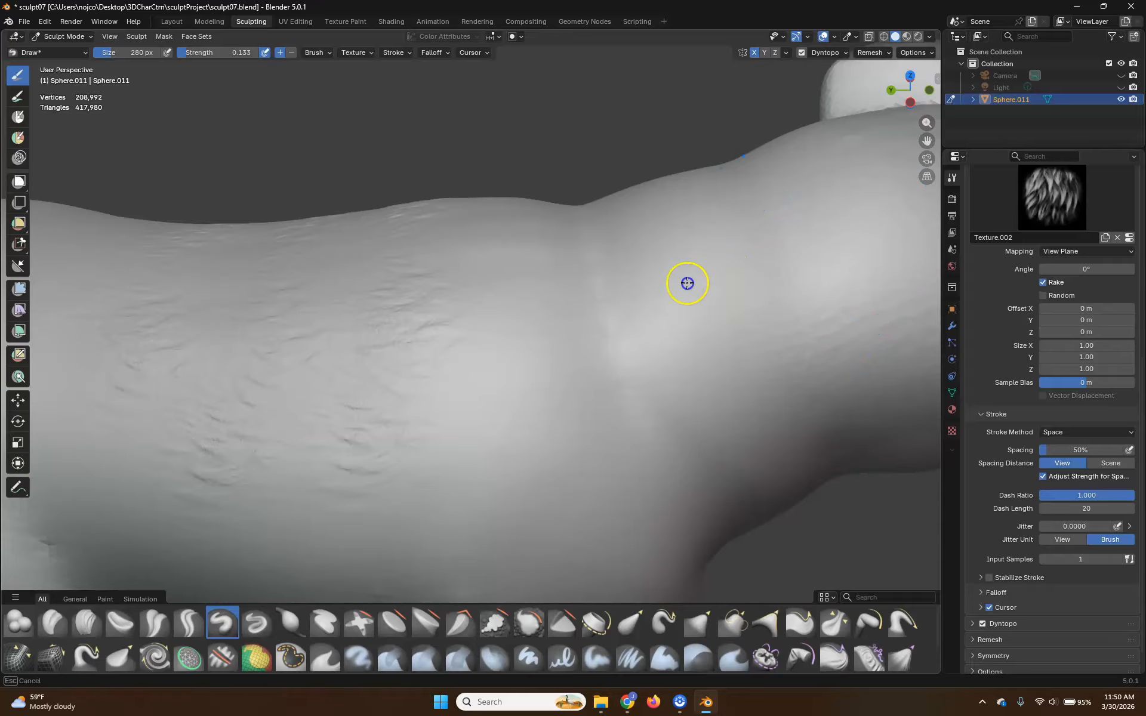
{"action": "mouse_move", "coordinate": [714, 336]}
{"action": "left_mouse_down"}
{"action": "mouse_move", "coordinate": [573, 392]}
{"action": "mouse_move", "coordinate": [540, 368]}
{"action": "mouse_move", "coordinate": [476, 353]}
{"action": "mouse_move", "coordinate": [412, 370]}
{"action": "left_mouse_up"}
{"action": "mouse_move", "coordinate": [699, 210]}
{"action": "left_mouse_down"}
{"action": "mouse_move", "coordinate": [565, 251]}
{"action": "mouse_move", "coordinate": [470, 264]}
{"action": "left_mouse_up"}
{"action": "mouse_move", "coordinate": [651, 362]}
{"action": "left_mouse_down"}
{"action": "mouse_move", "coordinate": [435, 390]}
{"action": "mouse_move", "coordinate": [426, 482]}
{"action": "left_mouse_up"}
Change the stroke method to Drag Dot and place fur stamps over the shoulder and the side of the neck.
{"action": "left_click", "coordinate": [1109, 433]}
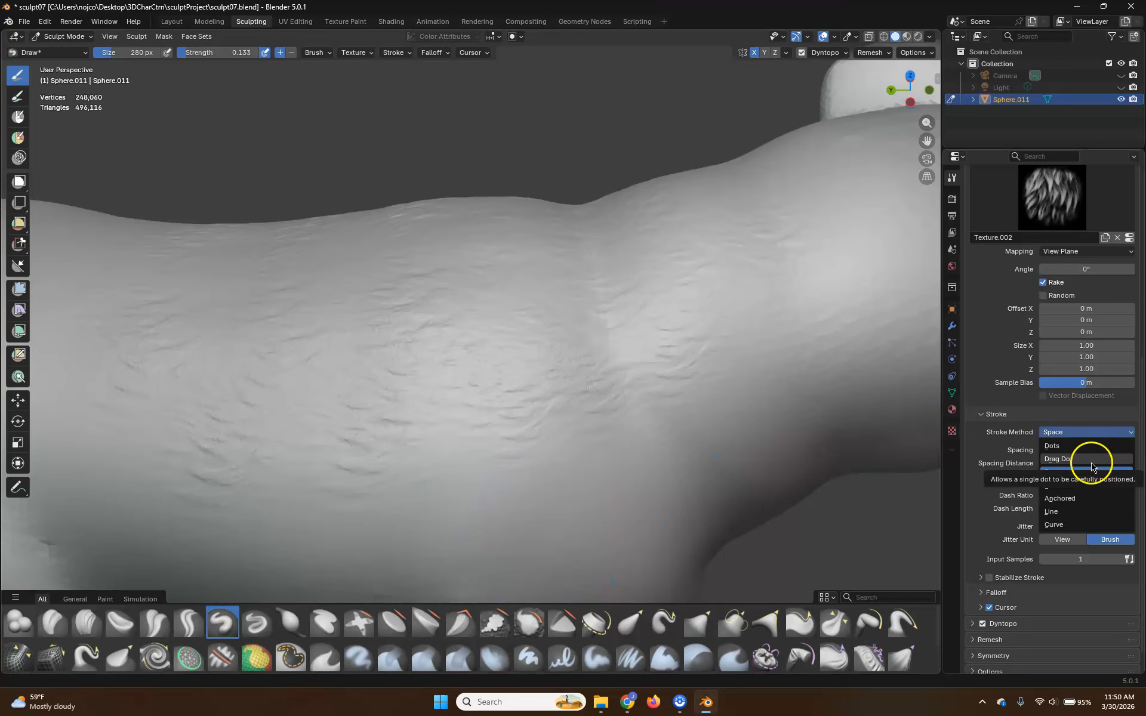
{"action": "left_click", "coordinate": [1093, 459]}
{"action": "mouse_move", "coordinate": [468, 438]}
{"action": "left_mouse_down"}
{"action": "mouse_move", "coordinate": [537, 417]}
{"action": "mouse_move", "coordinate": [528, 398]}
{"action": "mouse_move", "coordinate": [699, 420]}
{"action": "left_mouse_up"}
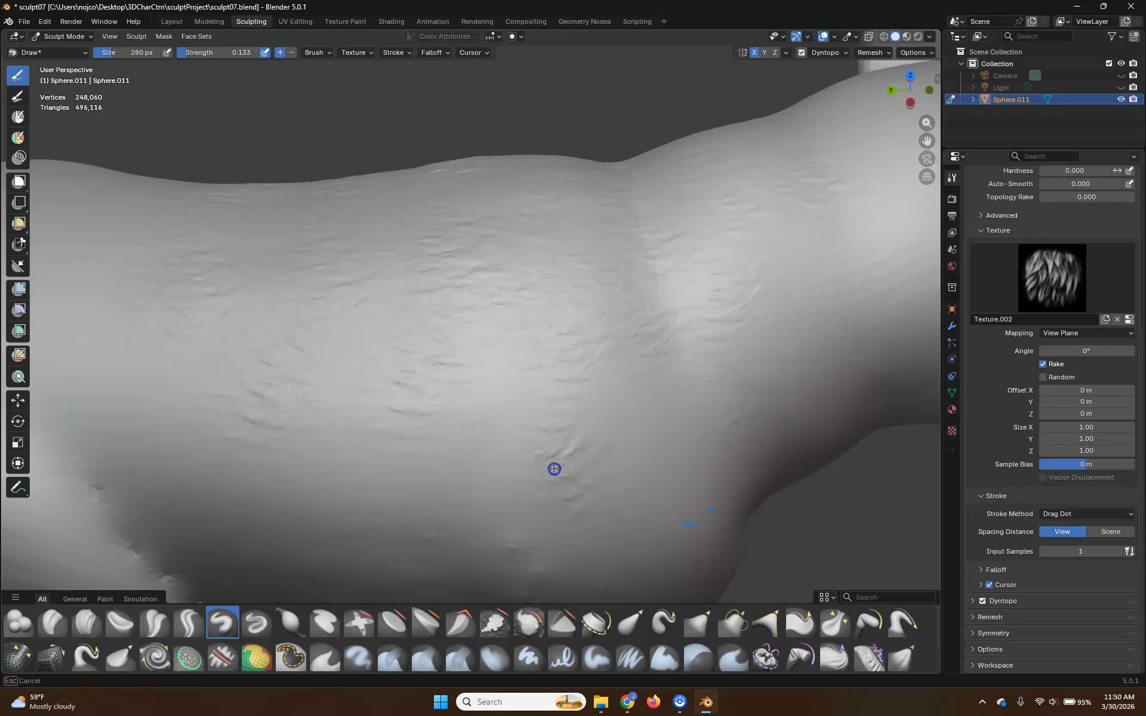
{"action": "mouse_move", "coordinate": [551, 469]}
{"action": "left_mouse_down"}
{"action": "mouse_move", "coordinate": [811, 402]}
{"action": "mouse_move", "coordinate": [642, 436]}
{"action": "mouse_move", "coordinate": [618, 458]}
{"action": "mouse_move", "coordinate": [781, 362]}
{"action": "left_mouse_up"}
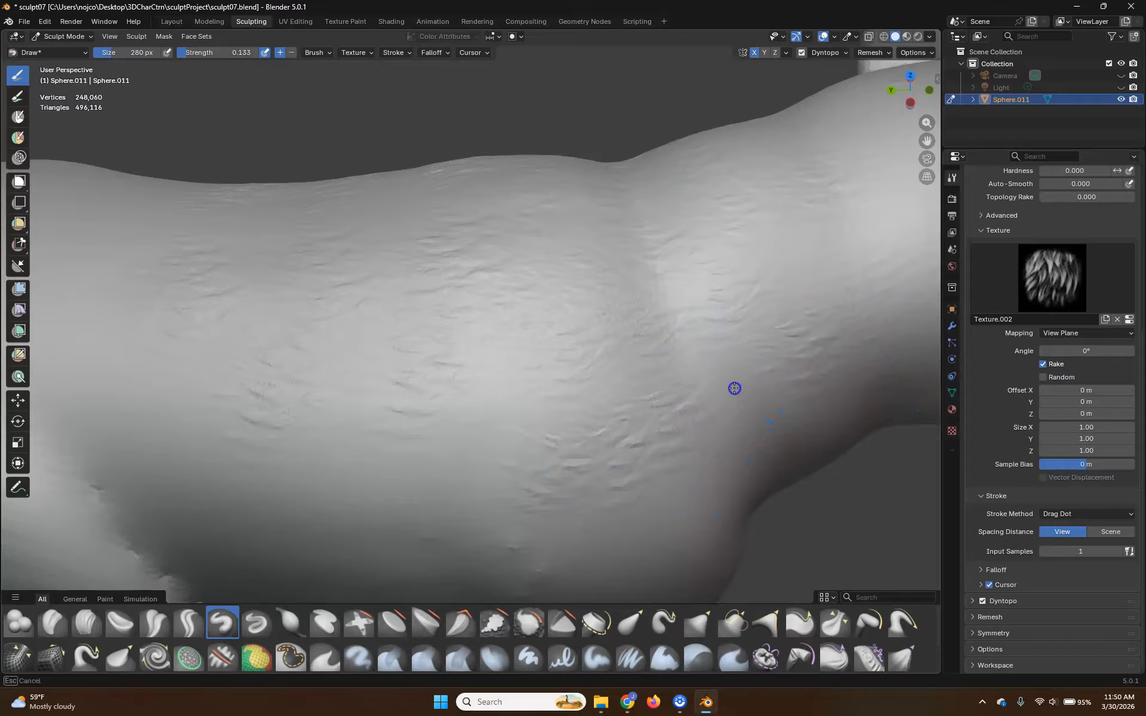
{"action": "left_click_drag", "start_coordinate": [730, 393], "coordinate": [793, 334]}
{"action": "middle_click_drag", "start_coordinate": [793, 335], "coordinate": [655, 383]}
{"action": "mouse_move", "coordinate": [654, 383]}
{"action": "left_mouse_down"}
{"action": "mouse_move", "coordinate": [638, 414]}
{"action": "mouse_move", "coordinate": [787, 345]}
{"action": "mouse_move", "coordinate": [686, 389]}
{"action": "mouse_move", "coordinate": [654, 312]}
{"action": "left_mouse_up"}
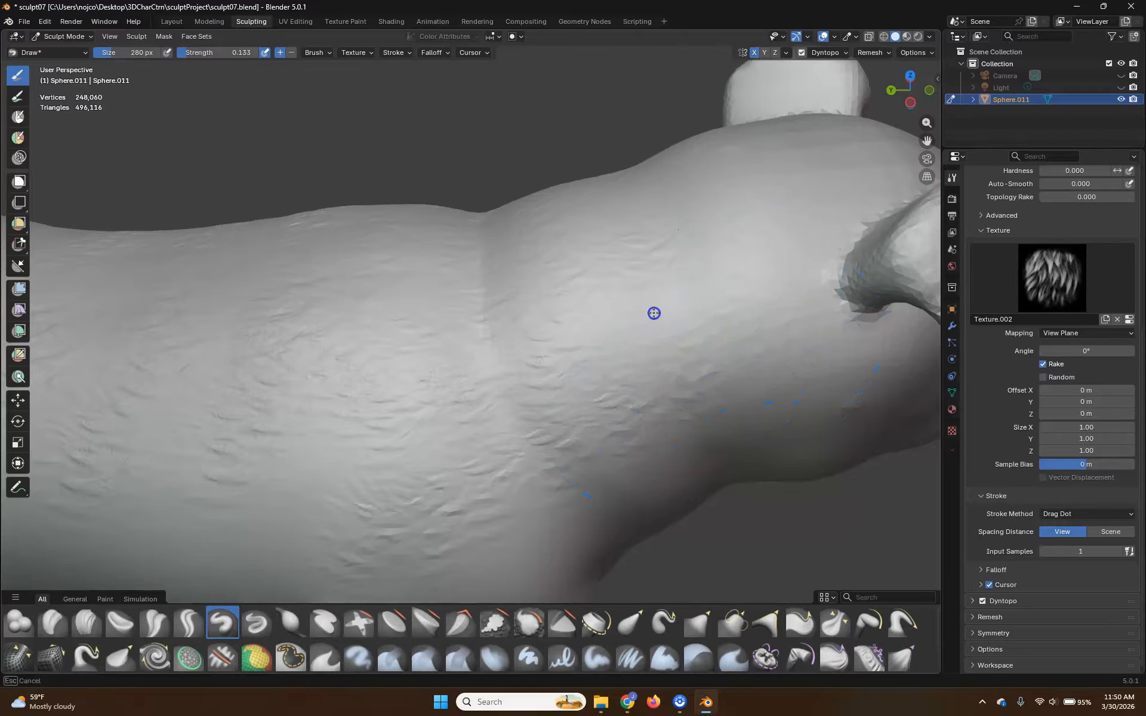
Place more Drag Dot fur stamps on the upper neck and the middle of the dog's flank.
{"action": "middle_click_drag", "start_coordinate": [682, 490], "coordinate": [657, 468]}
{"action": "scroll", "coordinate": [571, 475], "scroll_direction": "down", "scroll_amount": 3}
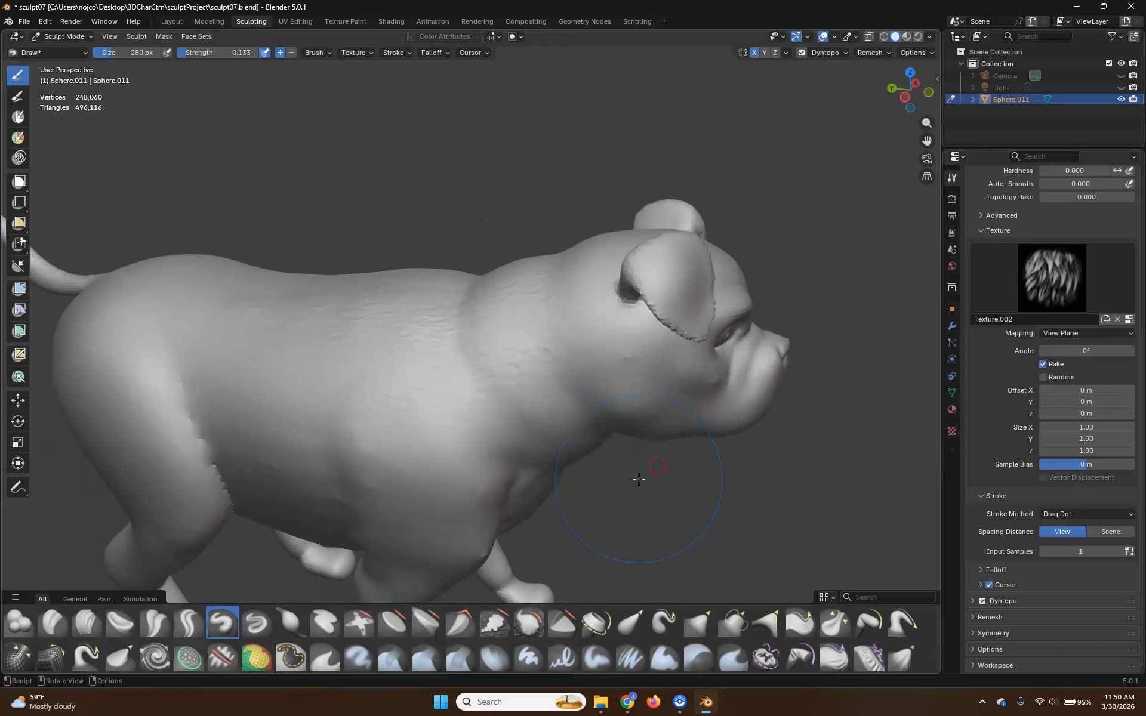
{"action": "middle_click_drag", "start_coordinate": [572, 475], "coordinate": [660, 450], "text": "shift"}
{"action": "scroll", "coordinate": [790, 453], "scroll_direction": "up", "scroll_amount": 2}
{"action": "left_click_drag", "start_coordinate": [700, 255], "coordinate": [760, 245]}
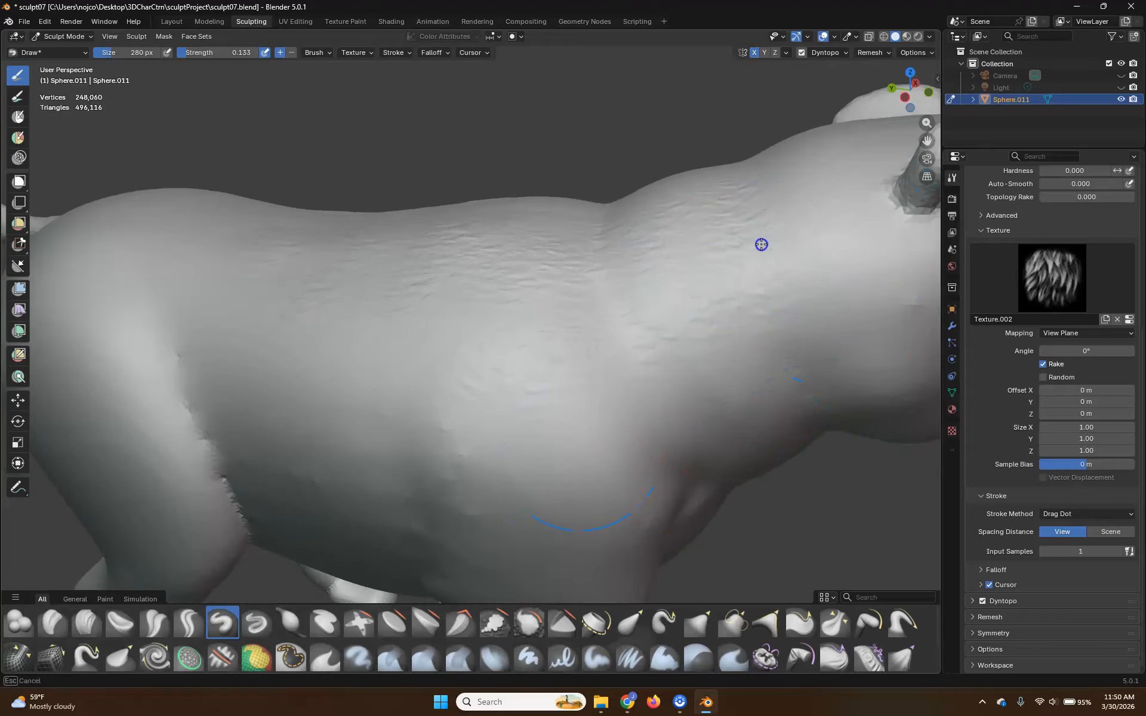
{"action": "middle_click_drag", "start_coordinate": [671, 286], "coordinate": [759, 327]}
{"action": "middle_click_drag", "start_coordinate": [570, 424], "coordinate": [683, 340], "text": "shift"}
{"action": "mouse_move", "coordinate": [561, 331]}
{"action": "left_mouse_down"}
{"action": "mouse_move", "coordinate": [498, 327]}
{"action": "mouse_move", "coordinate": [537, 255]}
{"action": "mouse_move", "coordinate": [496, 262]}
{"action": "left_mouse_up"}
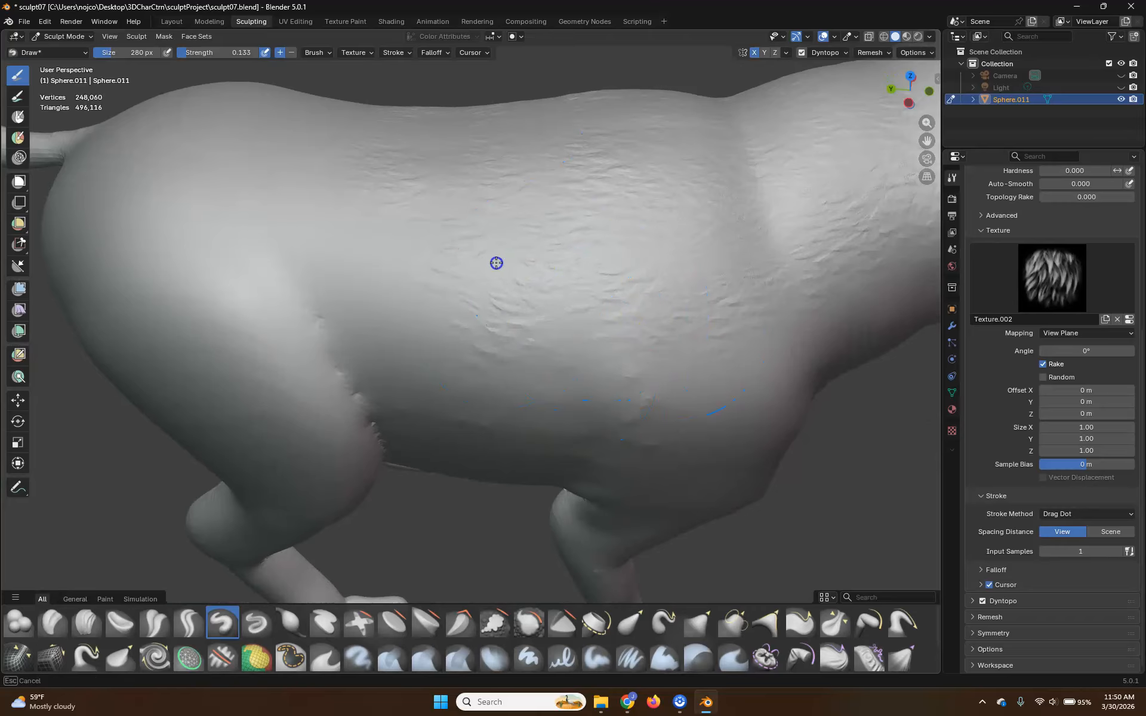
Place further Drag Dot fur stamps along the dog's flank, lower side and back toward the hindquarters.
{"action": "left_click_drag", "start_coordinate": [304, 235], "coordinate": [325, 235]}
{"action": "left_click_drag", "start_coordinate": [413, 237], "coordinate": [353, 236]}
{"action": "mouse_move", "coordinate": [450, 319]}
{"action": "left_mouse_down"}
{"action": "mouse_move", "coordinate": [382, 312]}
{"action": "mouse_move", "coordinate": [471, 202]}
{"action": "mouse_move", "coordinate": [287, 219]}
{"action": "mouse_move", "coordinate": [307, 189]}
{"action": "mouse_move", "coordinate": [304, 151]}
{"action": "mouse_move", "coordinate": [347, 123]}
{"action": "left_mouse_up"}
{"action": "middle_click_drag", "start_coordinate": [503, 346], "coordinate": [558, 358]}
{"action": "mouse_move", "coordinate": [557, 358]}
{"action": "left_mouse_down"}
{"action": "mouse_move", "coordinate": [517, 299]}
{"action": "mouse_move", "coordinate": [509, 366]}
{"action": "mouse_move", "coordinate": [456, 375]}
{"action": "mouse_move", "coordinate": [670, 417]}
{"action": "mouse_move", "coordinate": [731, 352]}
{"action": "left_mouse_up"}
Examine the fur detail on the dog's belly, back, shoulder and neck from below, the side and behind.
{"action": "mouse_move", "coordinate": [731, 352]}
{"action": "middle_mouse_down"}
{"action": "mouse_move", "coordinate": [430, 366]}
{"action": "mouse_move", "coordinate": [391, 310]}
{"action": "middle_mouse_up"}
{"action": "middle_click_drag", "start_coordinate": [554, 454], "coordinate": [571, 235], "text": "shift"}
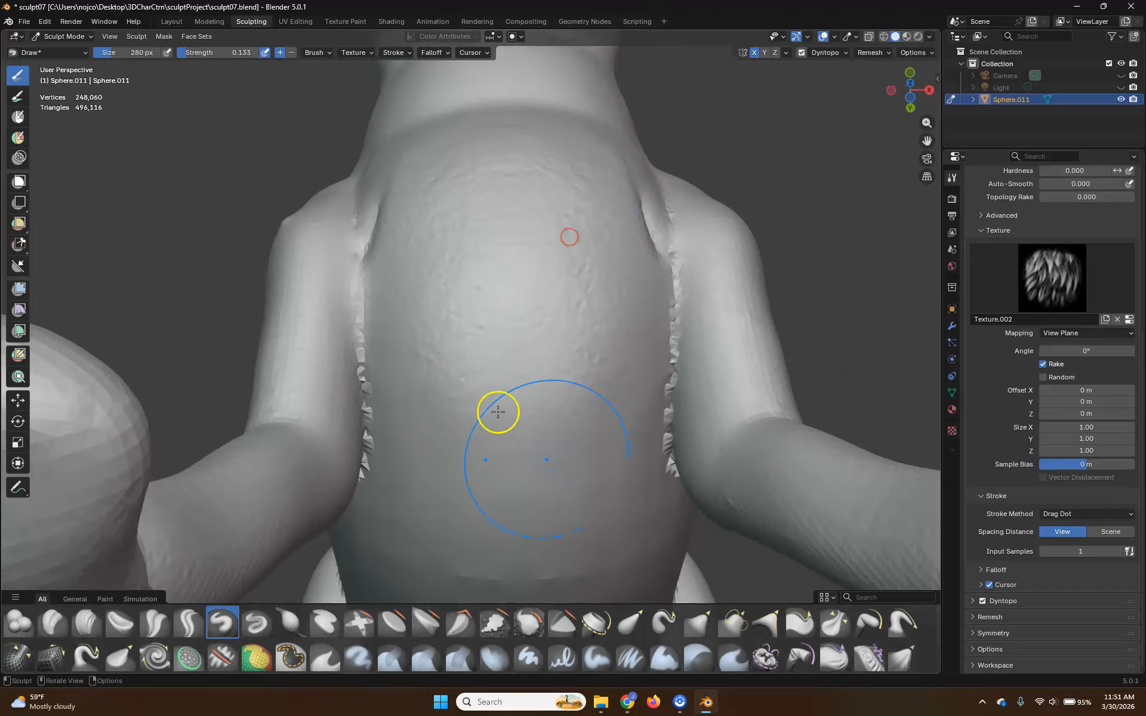
{"action": "mouse_move", "coordinate": [473, 231]}
{"action": "middle_mouse_down"}
{"action": "mouse_move", "coordinate": [573, 287]}
{"action": "mouse_move", "coordinate": [624, 346]}
{"action": "mouse_move", "coordinate": [598, 384]}
{"action": "middle_mouse_up"}
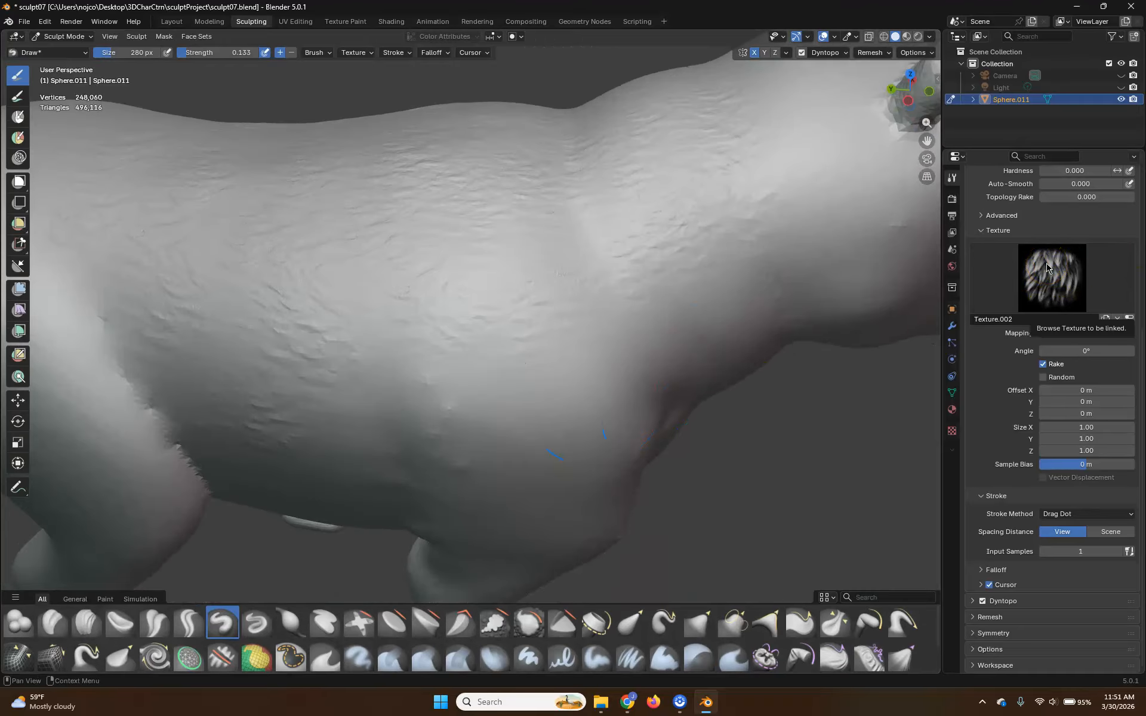
{"action": "scroll", "coordinate": [532, 475], "scroll_direction": "down", "scroll_amount": 5}
{"action": "middle_click_drag", "start_coordinate": [588, 379], "coordinate": [632, 382]}
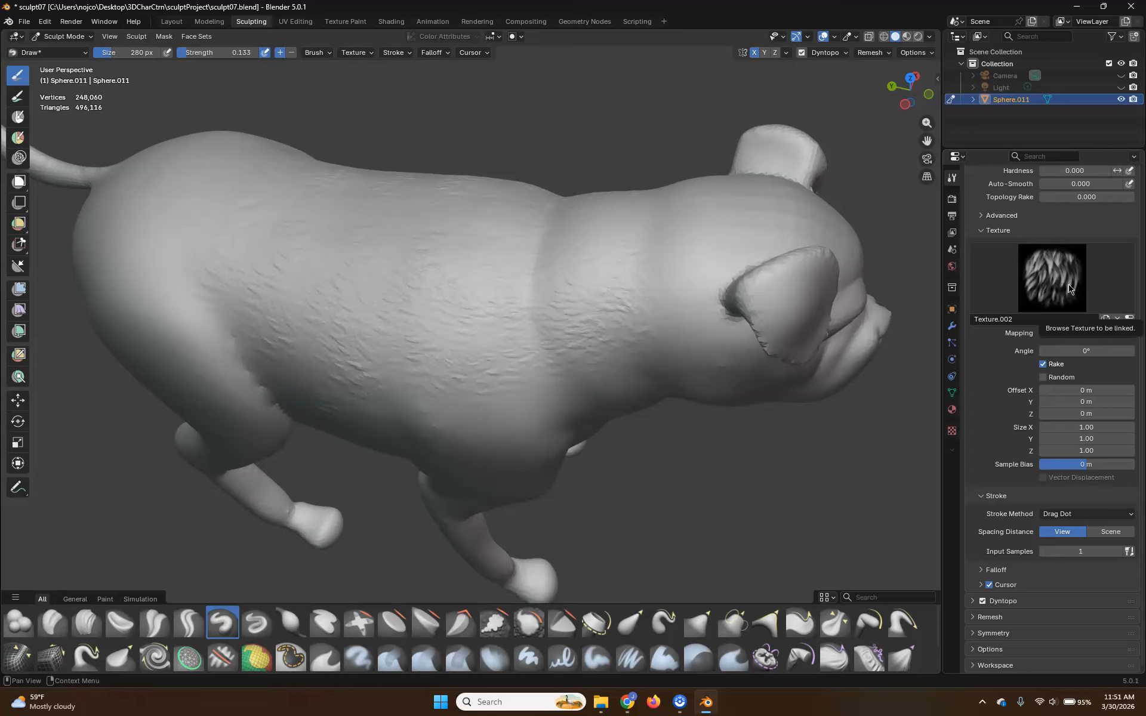
{"action": "middle_click_drag", "start_coordinate": [589, 289], "coordinate": [615, 319]}
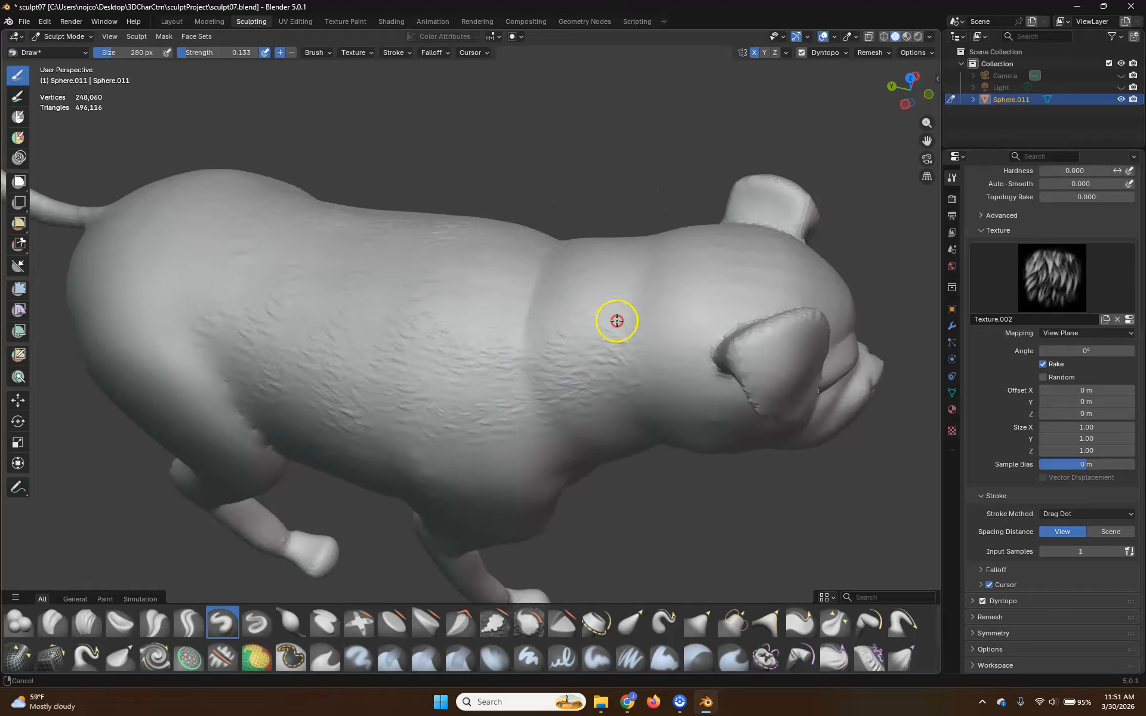
{"action": "scroll", "coordinate": [614, 320], "scroll_direction": "up", "scroll_amount": 3}
{"action": "middle_click_drag", "start_coordinate": [484, 339], "coordinate": [327, 343]}
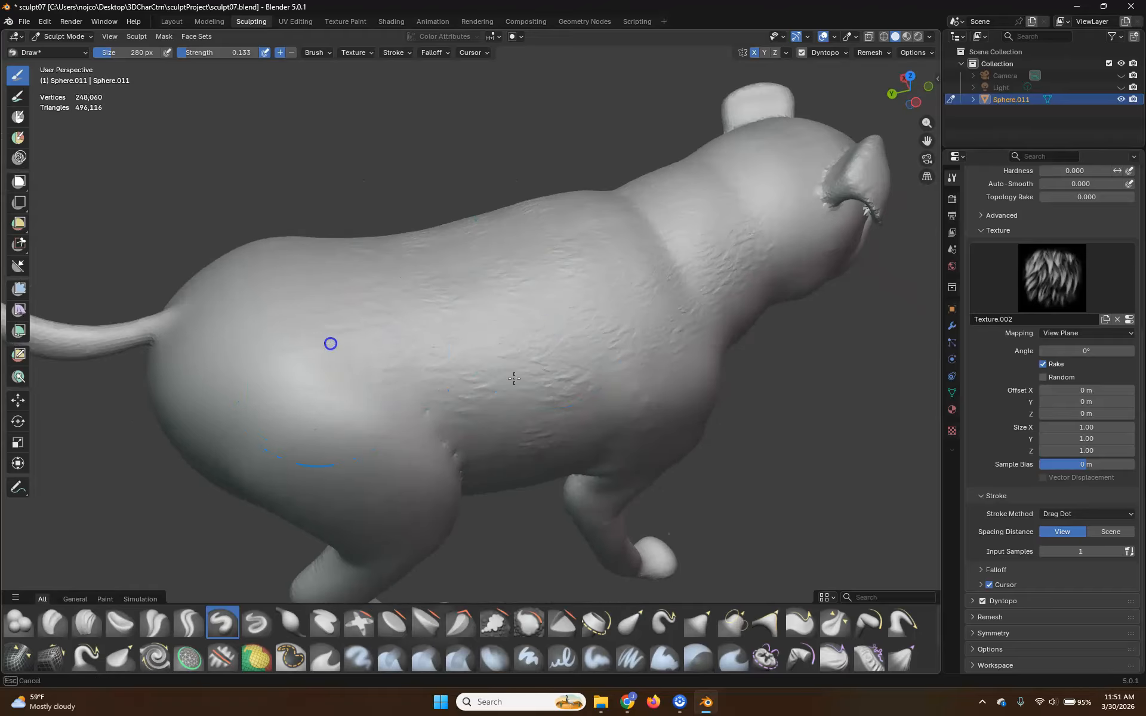
Review the brush's stroke method options, keep Drag Dot, and examine the dog's shoulder and head.
{"action": "left_click", "coordinate": [1083, 514]}
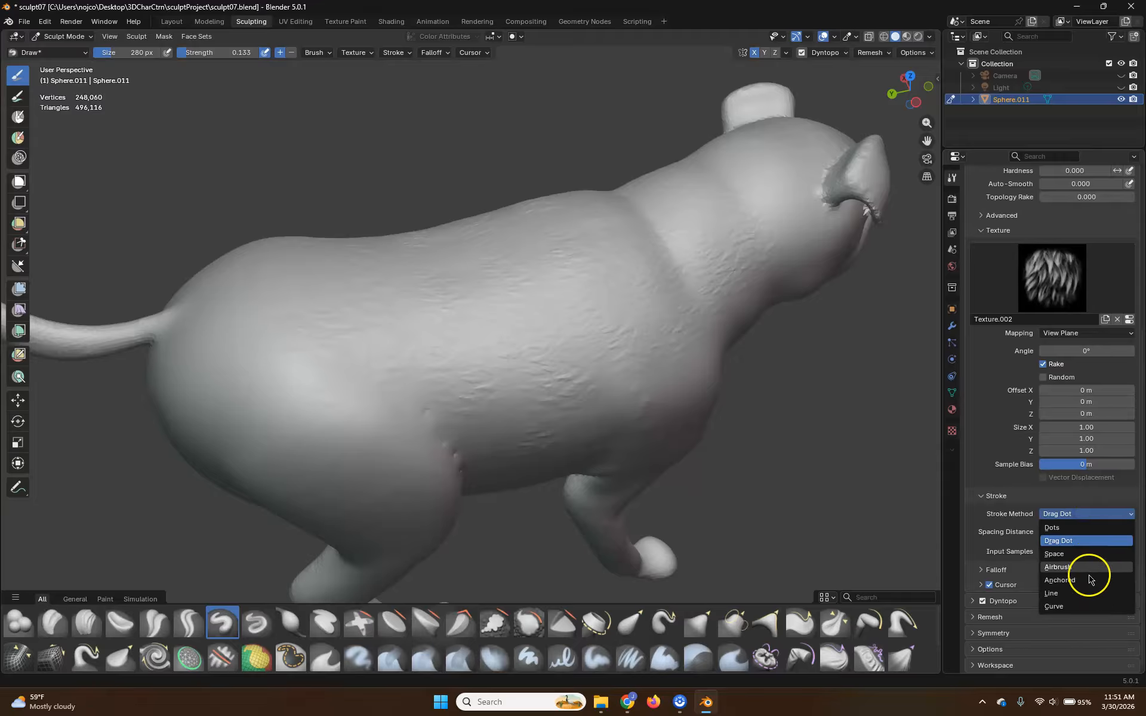
{"action": "left_click", "coordinate": [1087, 541]}
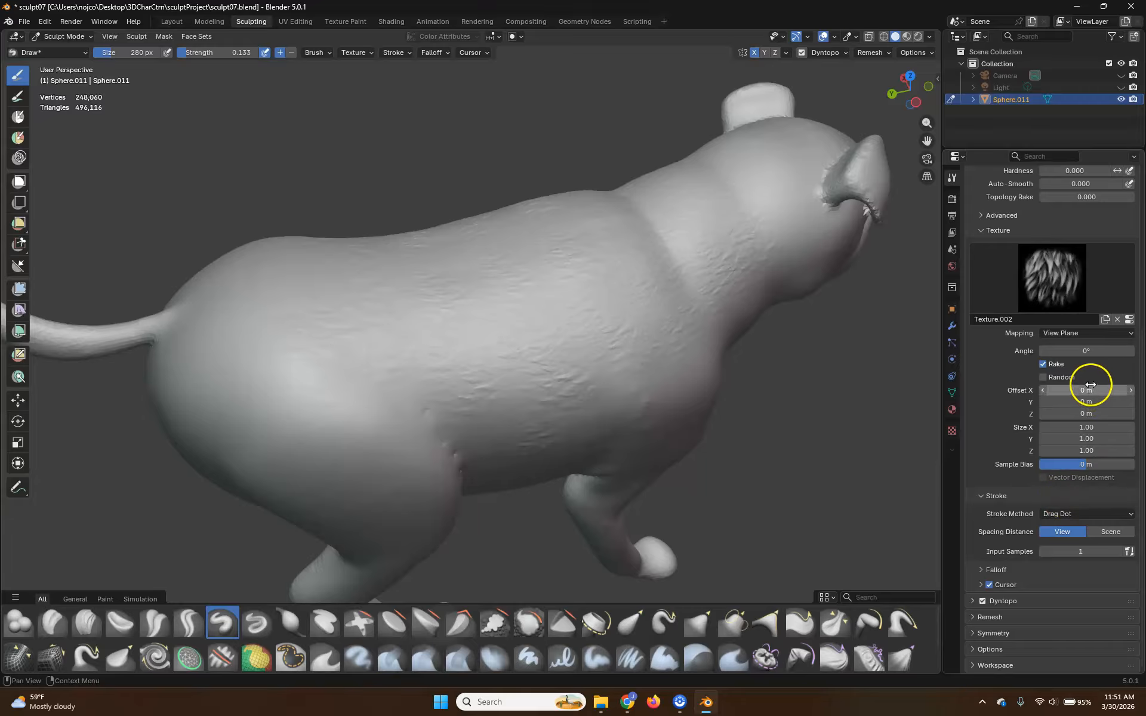
{"action": "mouse_move", "coordinate": [626, 388]}
{"action": "middle_mouse_down"}
{"action": "mouse_move", "coordinate": [552, 417]}
{"action": "mouse_move", "coordinate": [448, 417]}
{"action": "mouse_move", "coordinate": [443, 394]}
{"action": "mouse_move", "coordinate": [429, 425]}
{"action": "mouse_move", "coordinate": [547, 332]}
{"action": "middle_mouse_up"}
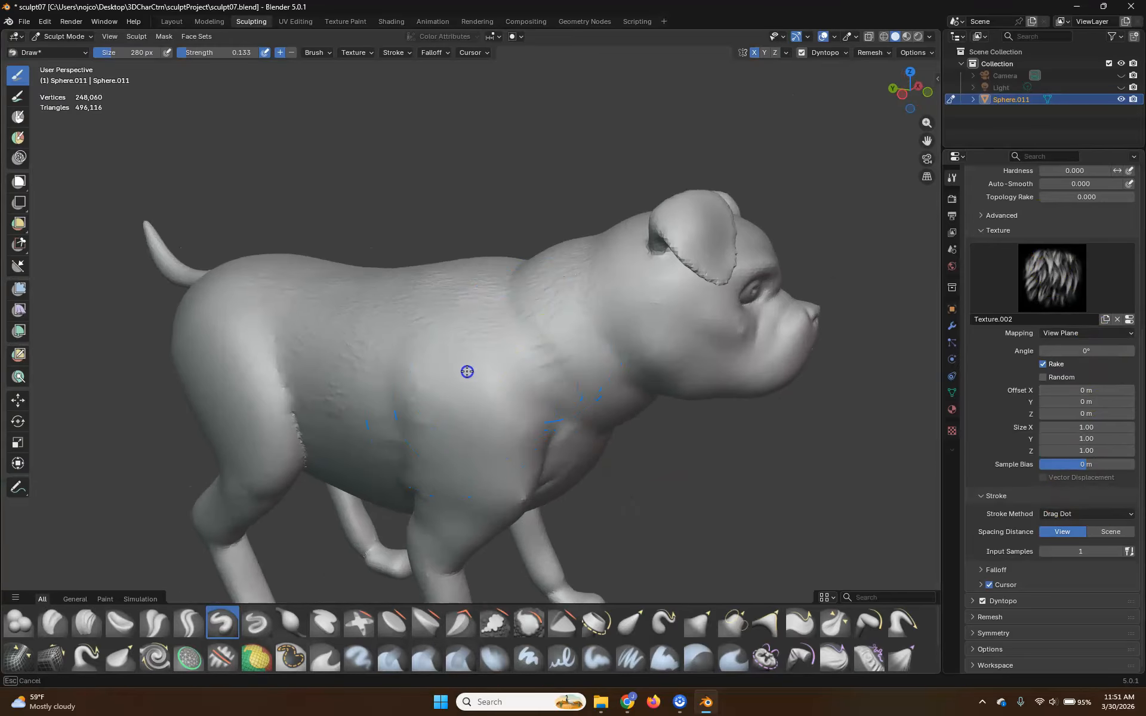
{"action": "left_click_drag", "start_coordinate": [608, 339], "coordinate": [557, 361]}
{"action": "middle_click_drag", "start_coordinate": [430, 399], "coordinate": [540, 366], "text": "shift"}
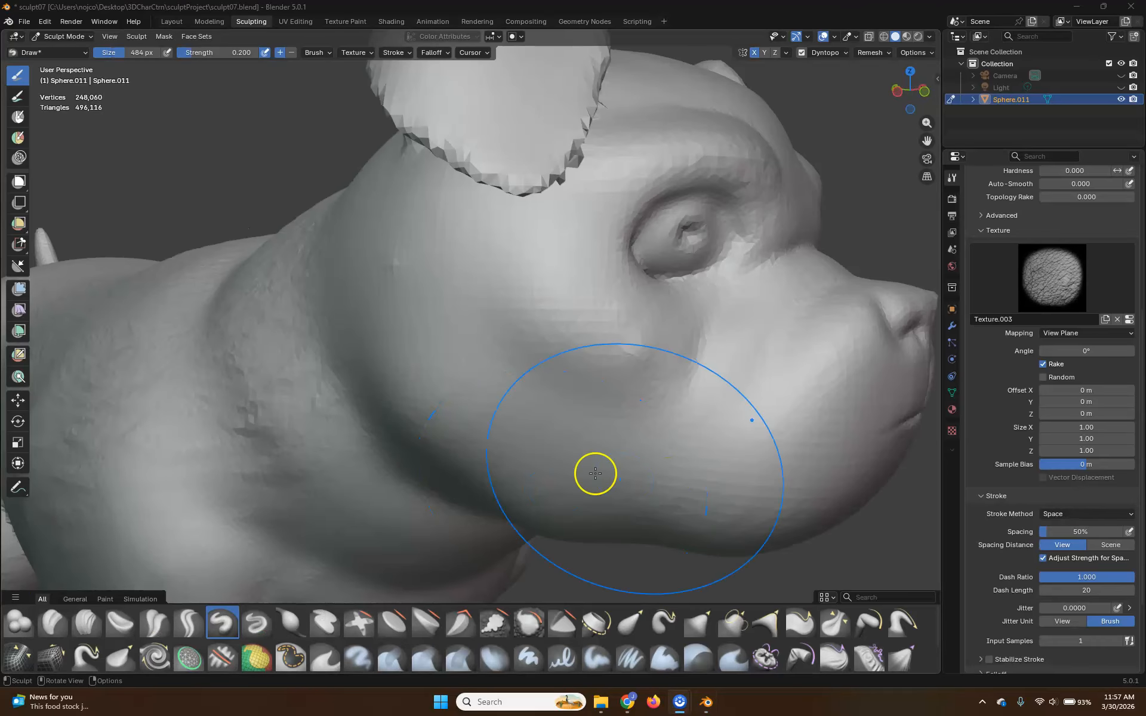
Examine the dog's face, switch to Chrome and browse the "brush alpha skin" image results for skin alphas.
{"action": "left_click_drag", "start_coordinate": [594, 475], "coordinate": [639, 421]}
{"action": "middle_click_drag", "start_coordinate": [639, 421], "coordinate": [612, 435]}
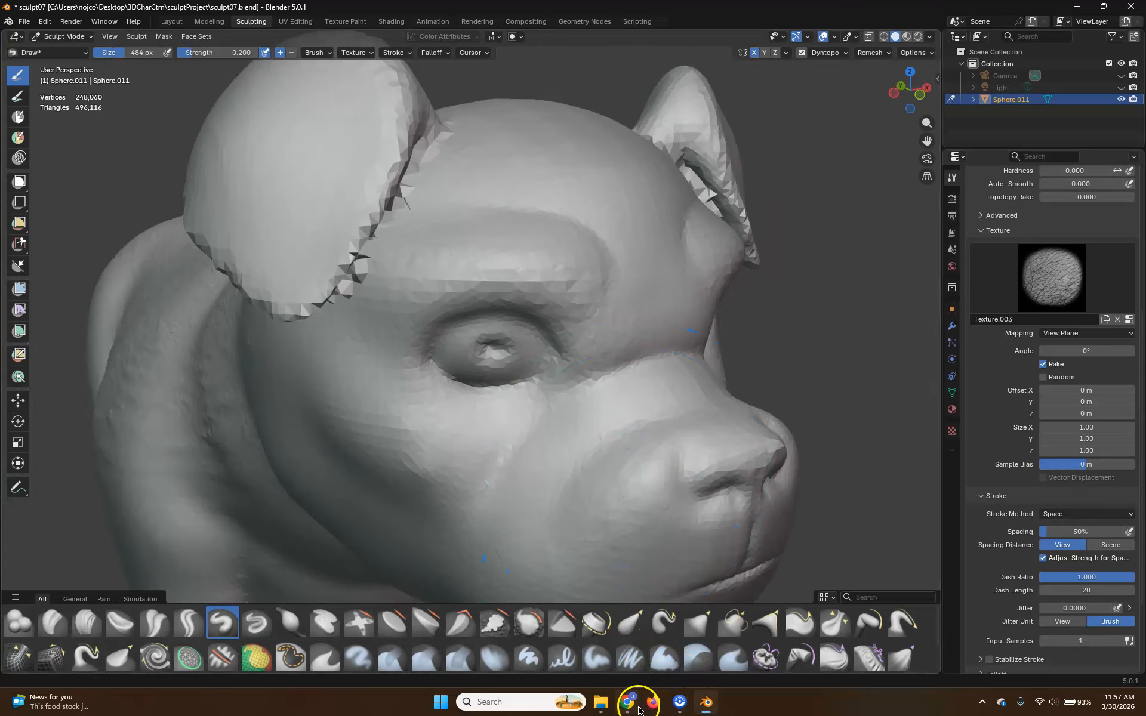
{"action": "left_click", "coordinate": [627, 656]}
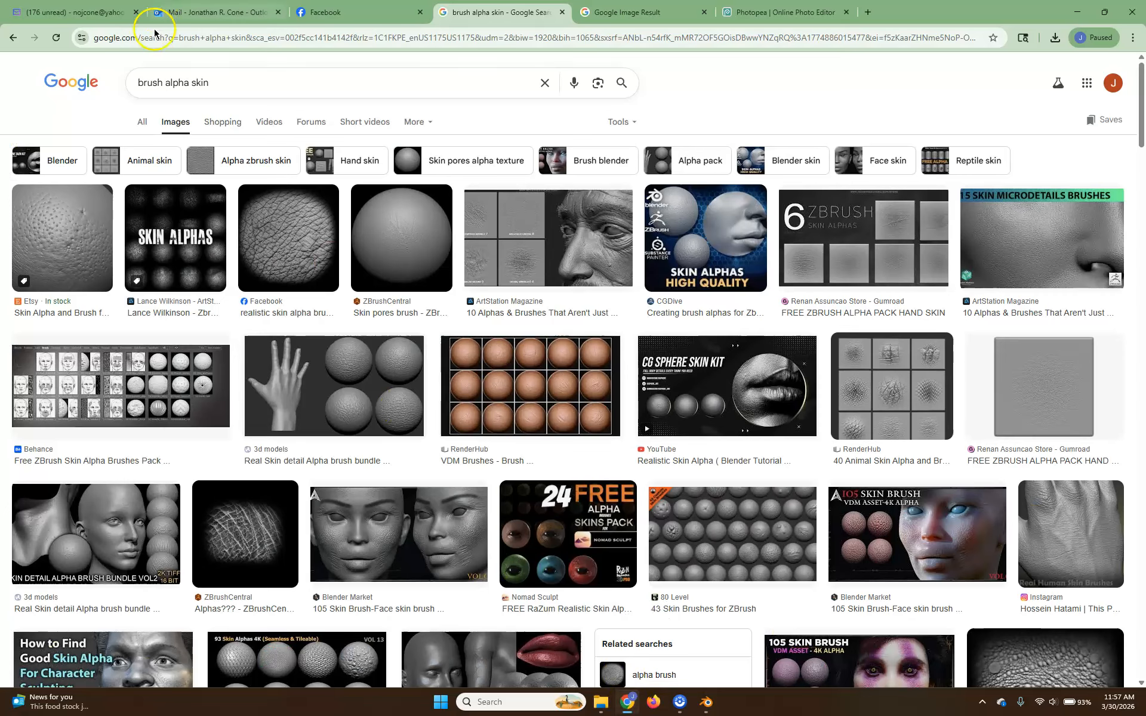
{"action": "scroll", "coordinate": [537, 538], "scroll_direction": "down", "scroll_amount": 10}
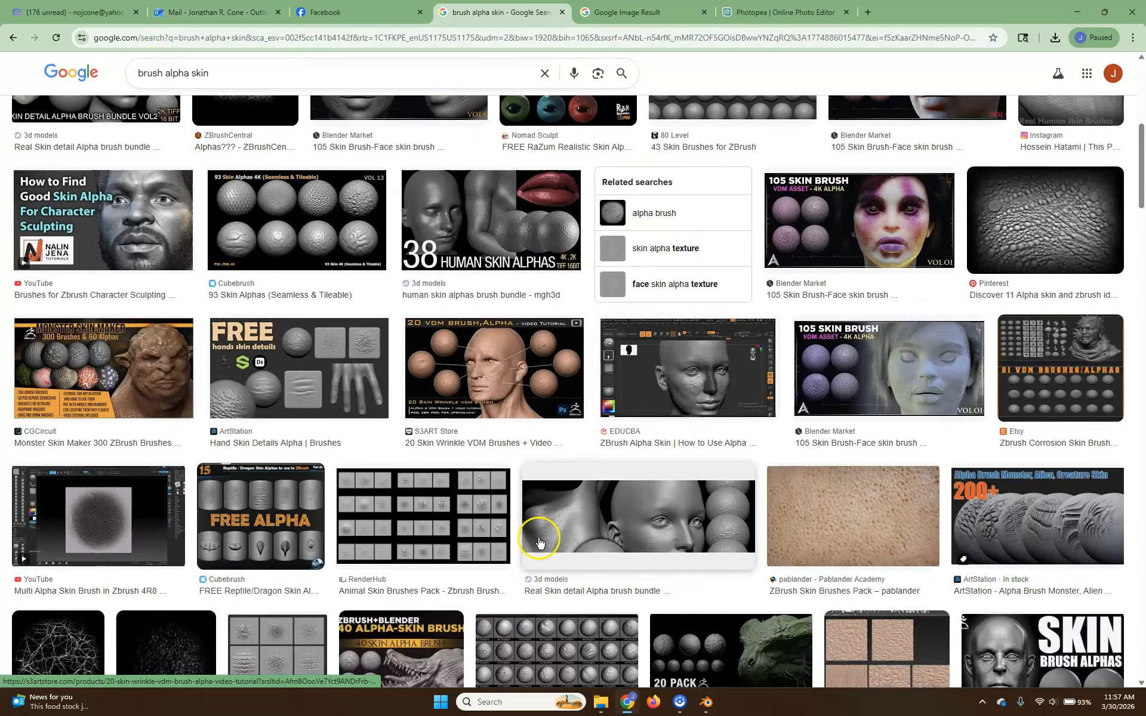
{"action": "scroll", "coordinate": [586, 448], "scroll_direction": "down", "scroll_amount": 5}
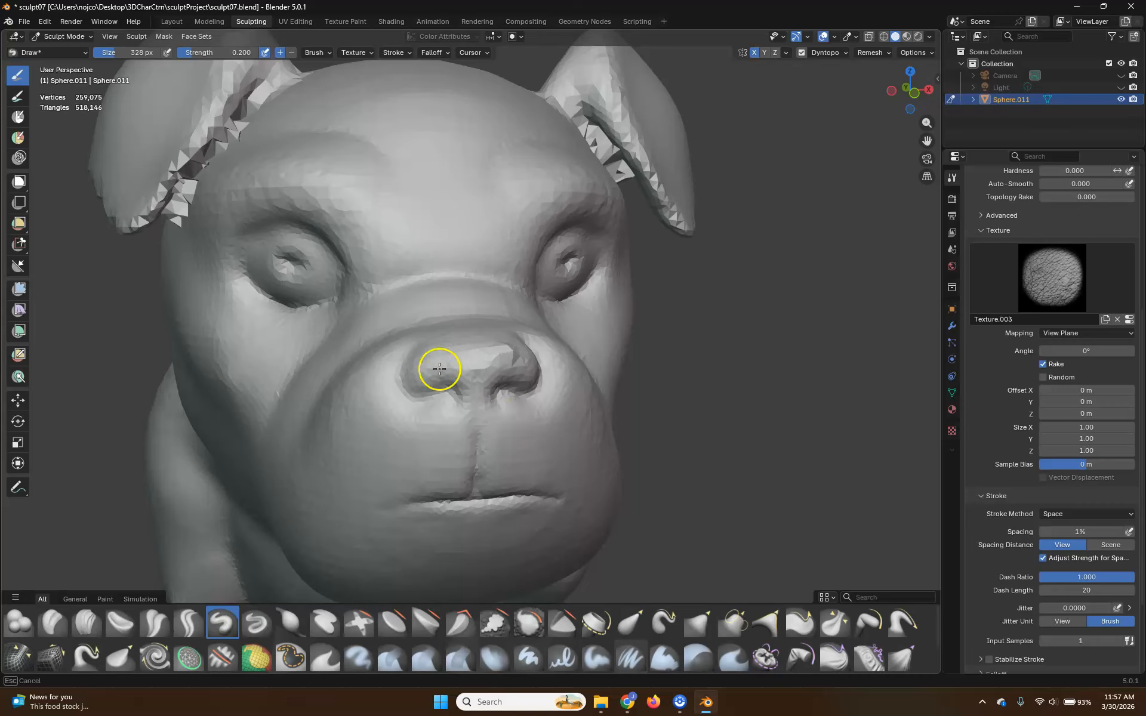
Sculpt skin-textured Draw strokes over the dog's nose and the side of the muzzle.
{"action": "left_click_drag", "start_coordinate": [435, 365], "coordinate": [439, 374]}
{"action": "middle_click_drag", "start_coordinate": [439, 374], "coordinate": [460, 378]}
{"action": "mouse_move", "coordinate": [460, 378]}
{"action": "left_mouse_down"}
{"action": "mouse_move", "coordinate": [657, 402]}
{"action": "mouse_move", "coordinate": [583, 444]}
{"action": "left_mouse_up"}
{"action": "left_click_drag", "start_coordinate": [645, 417], "coordinate": [620, 406]}
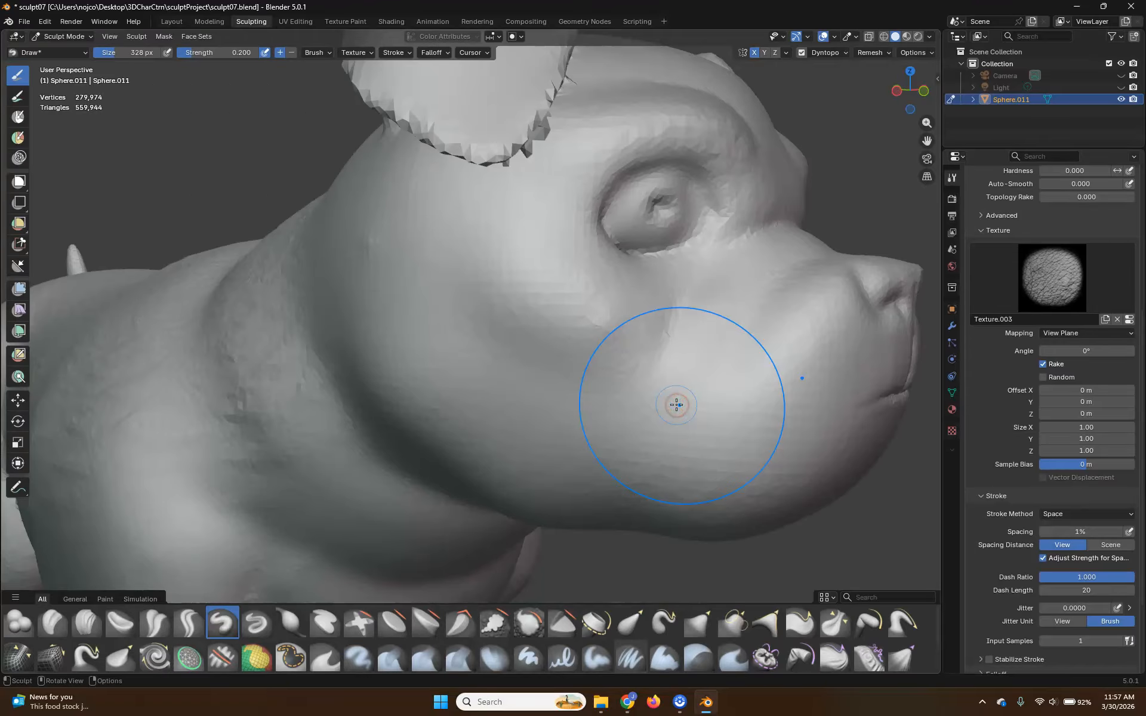
Replace the image of the brush texture Texture.003 with the grunge-texture JPG from the Downloads folder.
{"action": "middle_click_drag", "start_coordinate": [676, 404], "coordinate": [793, 388]}
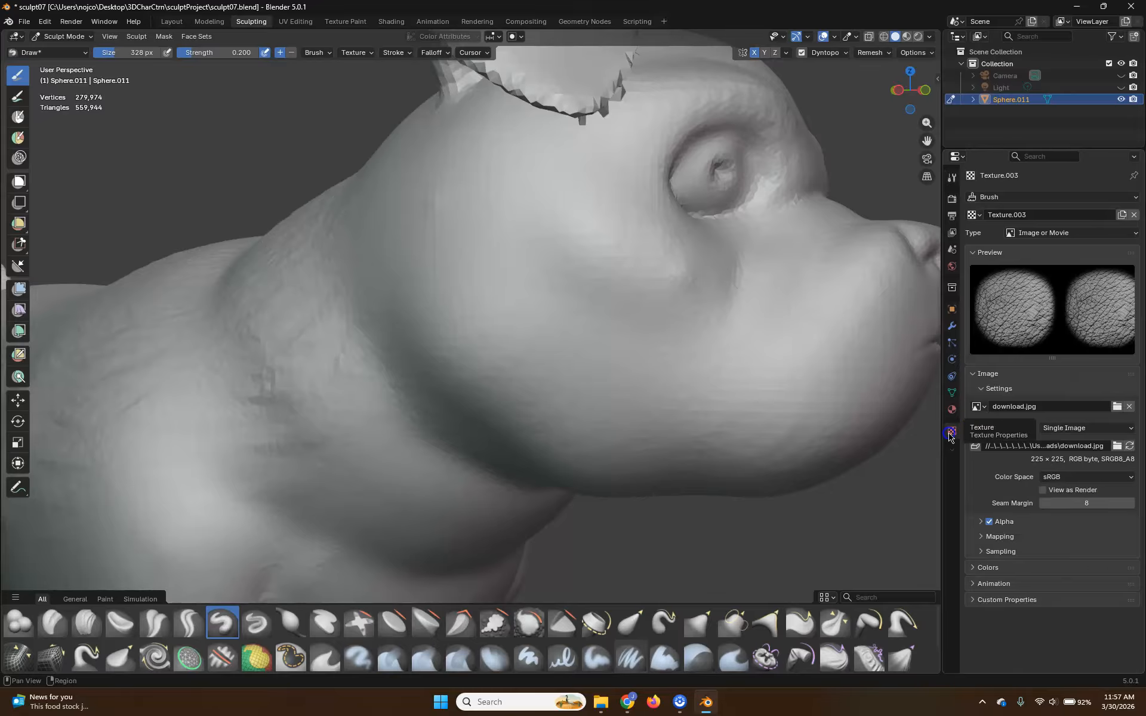
{"action": "left_click", "coordinate": [1114, 408]}
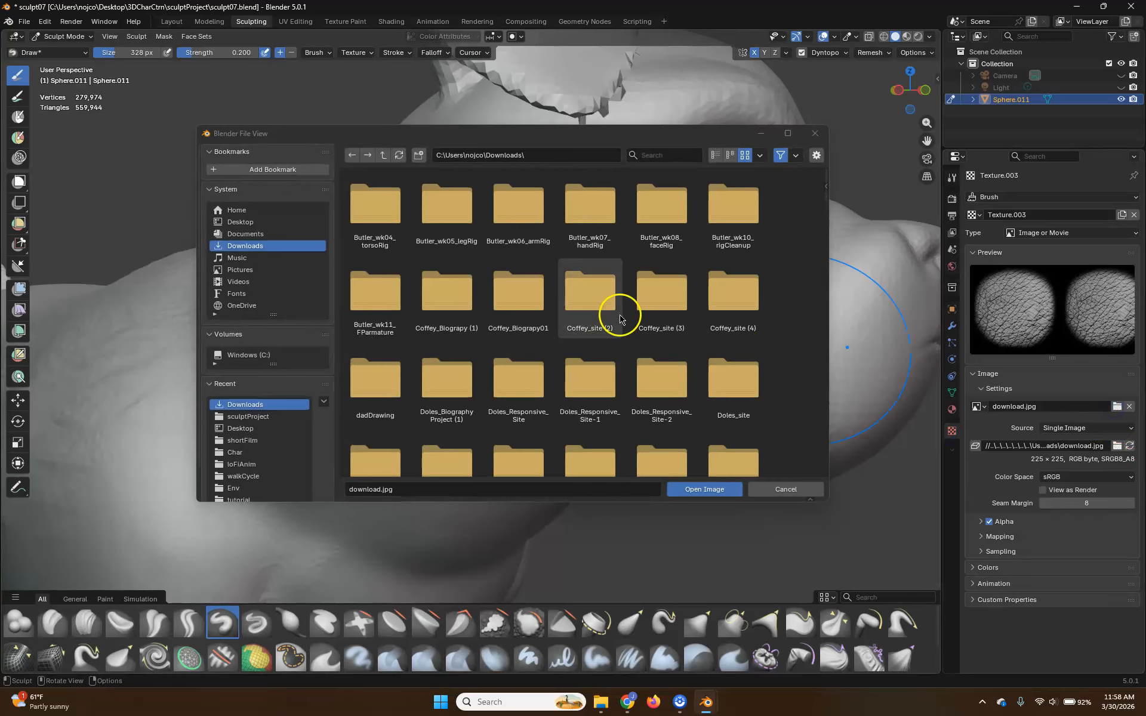
{"action": "scroll", "coordinate": [621, 313], "scroll_direction": "down", "scroll_amount": 12}
{"action": "scroll", "coordinate": [666, 396], "scroll_direction": "down", "scroll_amount": 10}
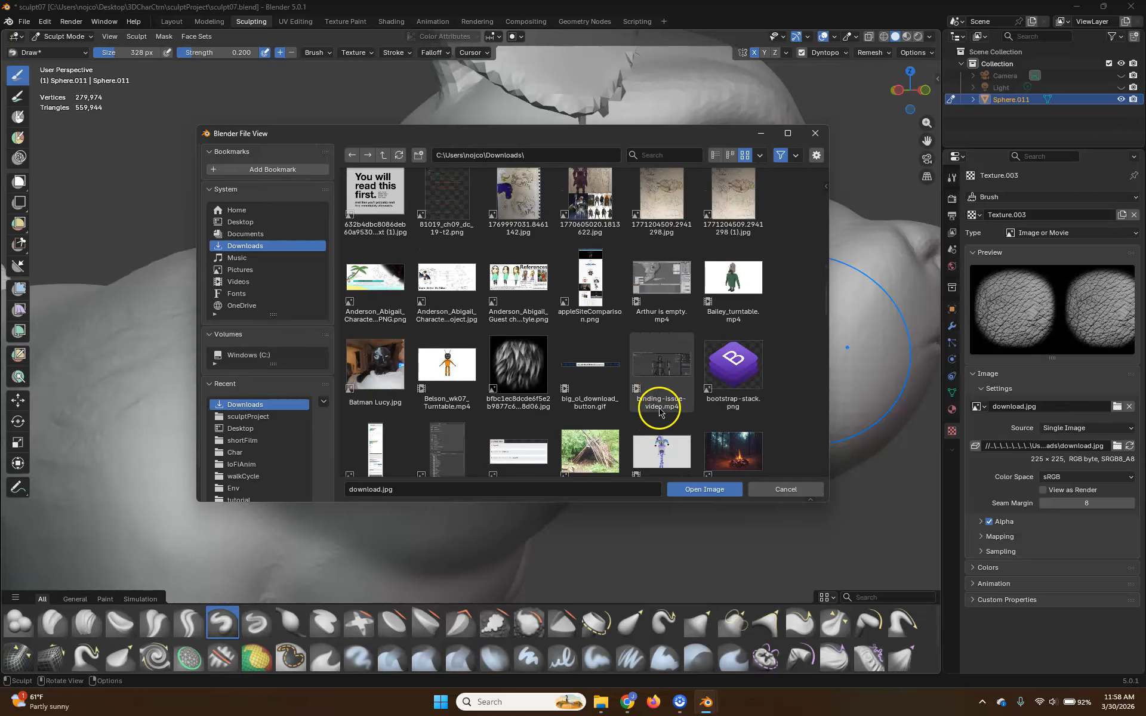
{"action": "scroll", "coordinate": [668, 404], "scroll_direction": "down", "scroll_amount": 10}
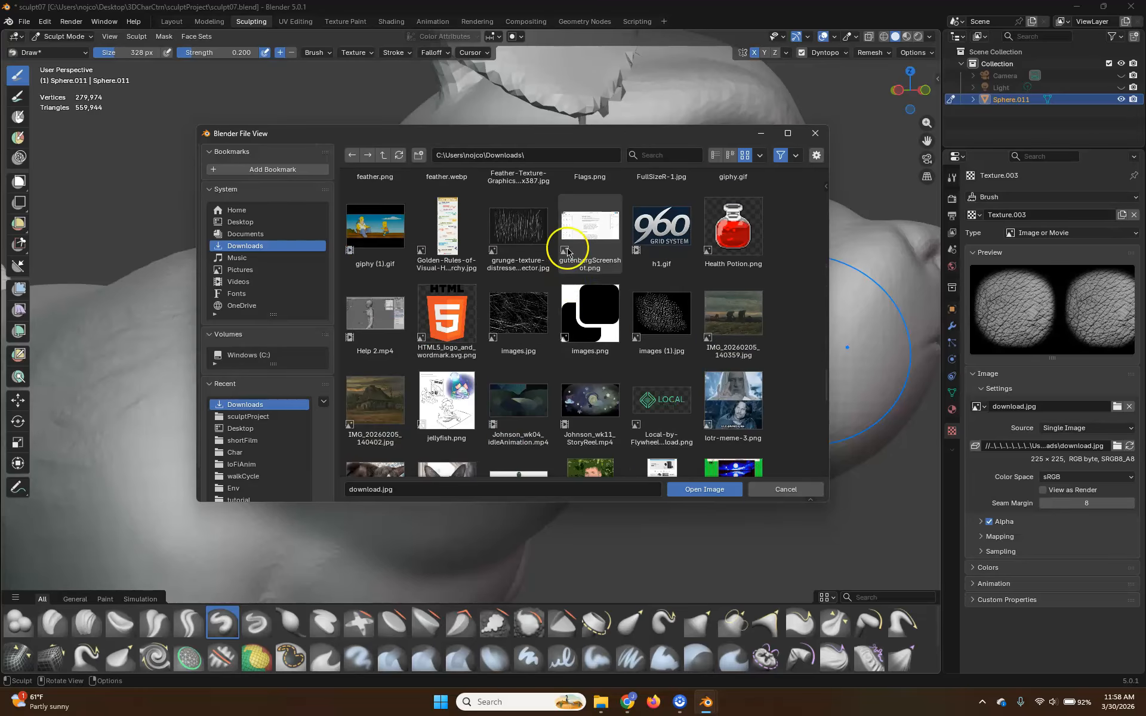
{"action": "left_click", "coordinate": [533, 220]}
{"action": "left_click", "coordinate": [704, 489]}
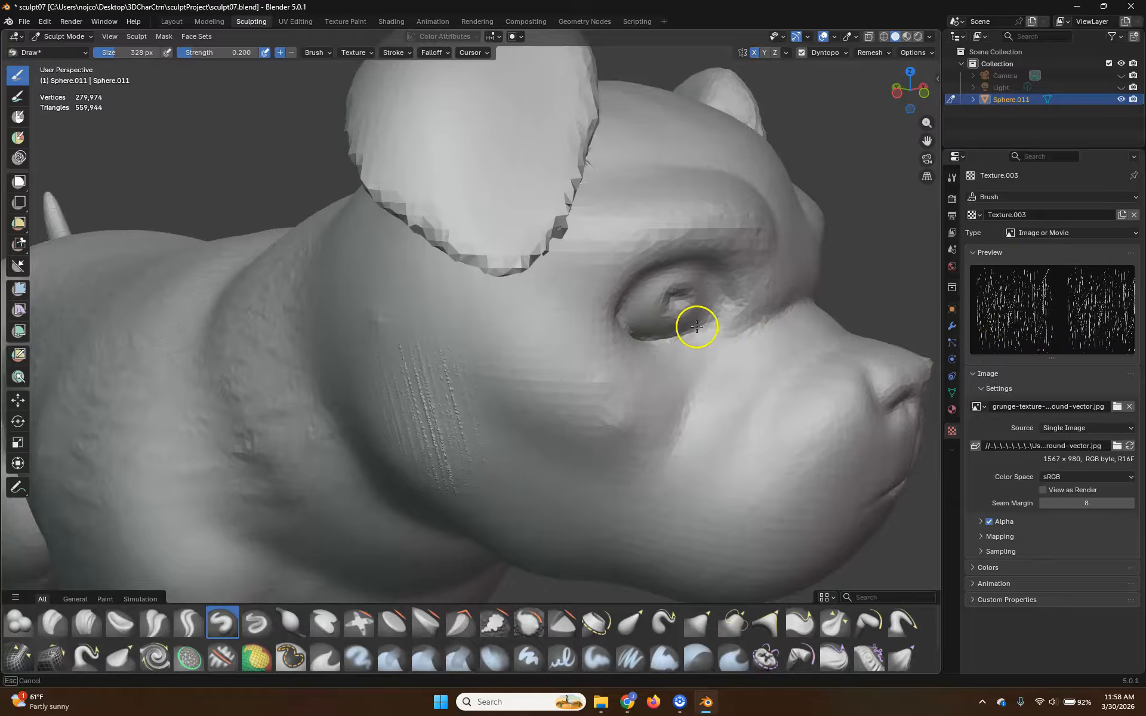
Undo the trial grunge-textured strokes on the dog's cheek below the ear.
{"action": "middle_click_drag", "start_coordinate": [559, 436], "coordinate": [649, 338]}
{"action": "middle_click_drag", "start_coordinate": [718, 241], "coordinate": [680, 290]}
{"action": "key", "text": "ctrl+z"}
{"action": "key", "text": "ctrl+z"}
{"action": "key", "text": "ctrl+z"}
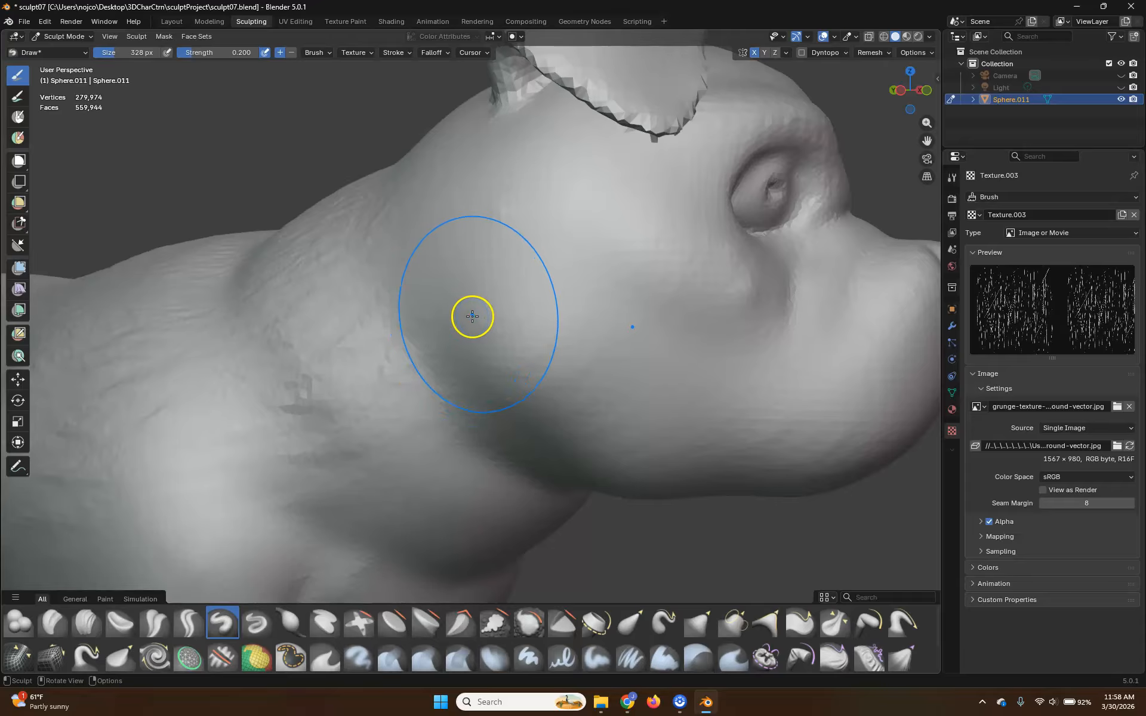
Re-enable Dyntopo despite the attribute data warning and set its detail size to 3.
{"action": "left_click", "coordinate": [800, 51]}
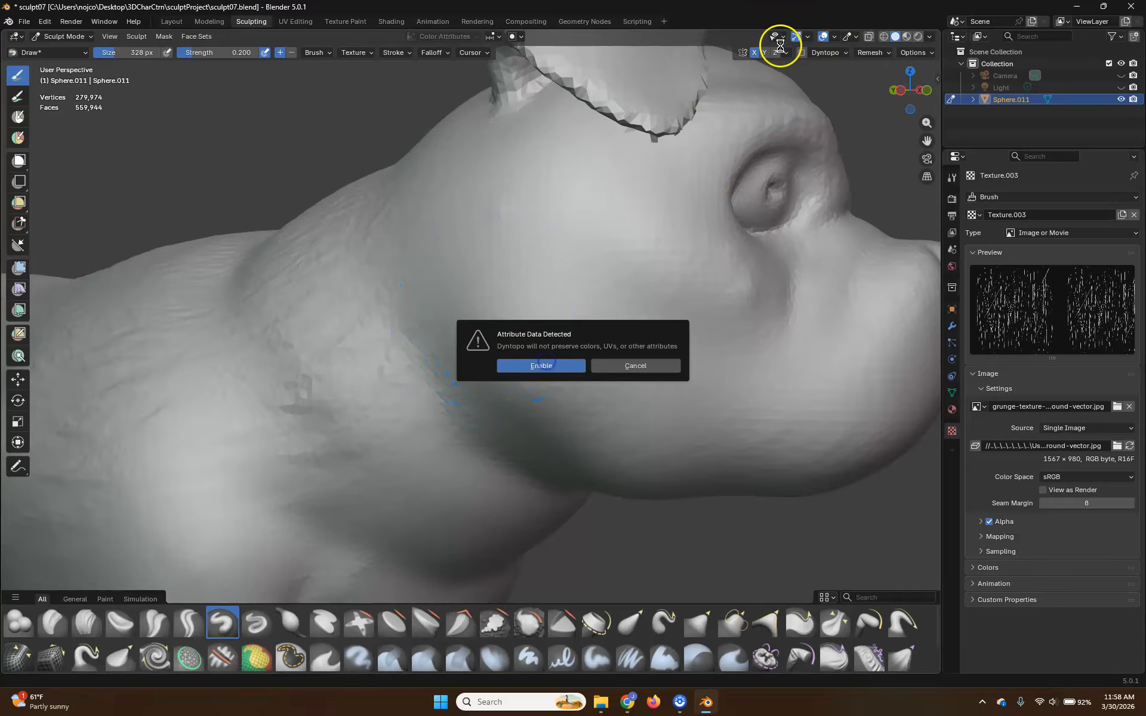
{"action": "key", "text": "Return"}
{"action": "left_click", "coordinate": [840, 54]}
{"action": "left_click", "coordinate": [860, 75]}
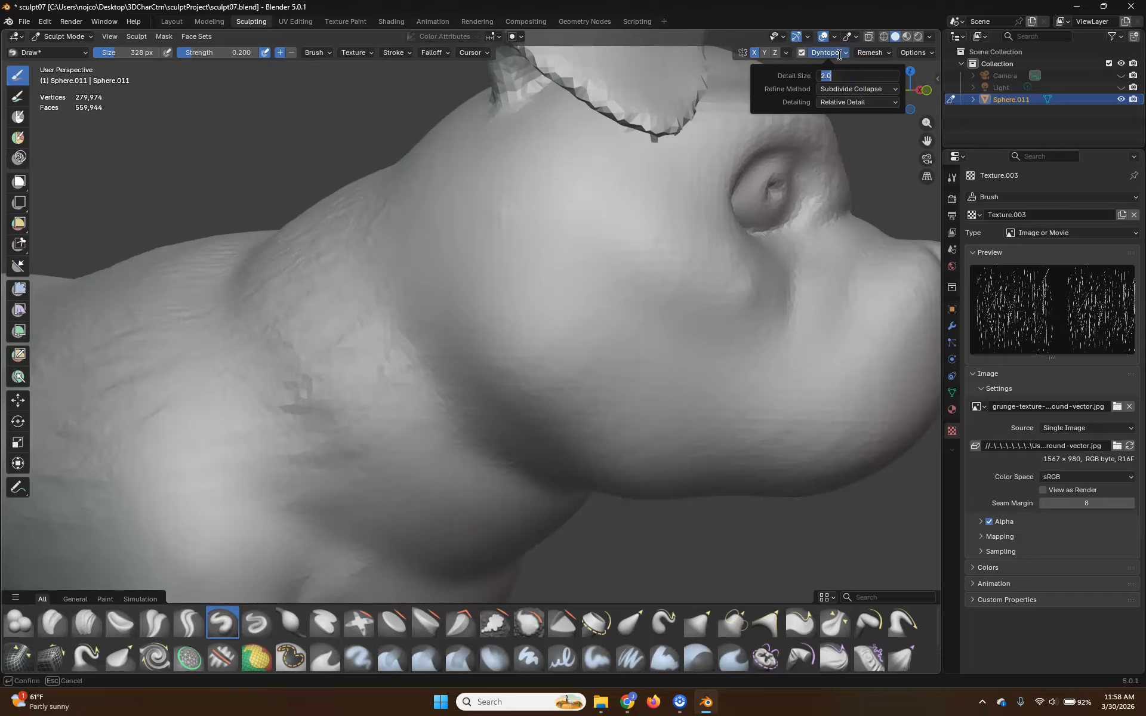
{"action": "key", "text": "Return"}
{"action": "mouse_move", "coordinate": [512, 230]}
{"action": "left_mouse_down"}
{"action": "mouse_move", "coordinate": [488, 227]}
{"action": "mouse_move", "coordinate": [583, 403]}
{"action": "mouse_move", "coordinate": [553, 243]}
{"action": "mouse_move", "coordinate": [552, 274]}
{"action": "mouse_move", "coordinate": [558, 263]}
{"action": "left_mouse_up"}
{"action": "key", "text": "ctrl+z"}
{"action": "left_click", "coordinate": [845, 53]}
{"action": "left_click", "coordinate": [861, 77]}
{"action": "type", "text": "3"}
{"action": "key", "text": "Return"}
Sculpt grunge-textured Draw strokes down the back of the dog's cheek, from below the ear toward the throat.
{"action": "mouse_move", "coordinate": [542, 251]}
{"action": "left_mouse_down"}
{"action": "mouse_move", "coordinate": [463, 266]}
{"action": "mouse_move", "coordinate": [521, 319]}
{"action": "left_mouse_up"}
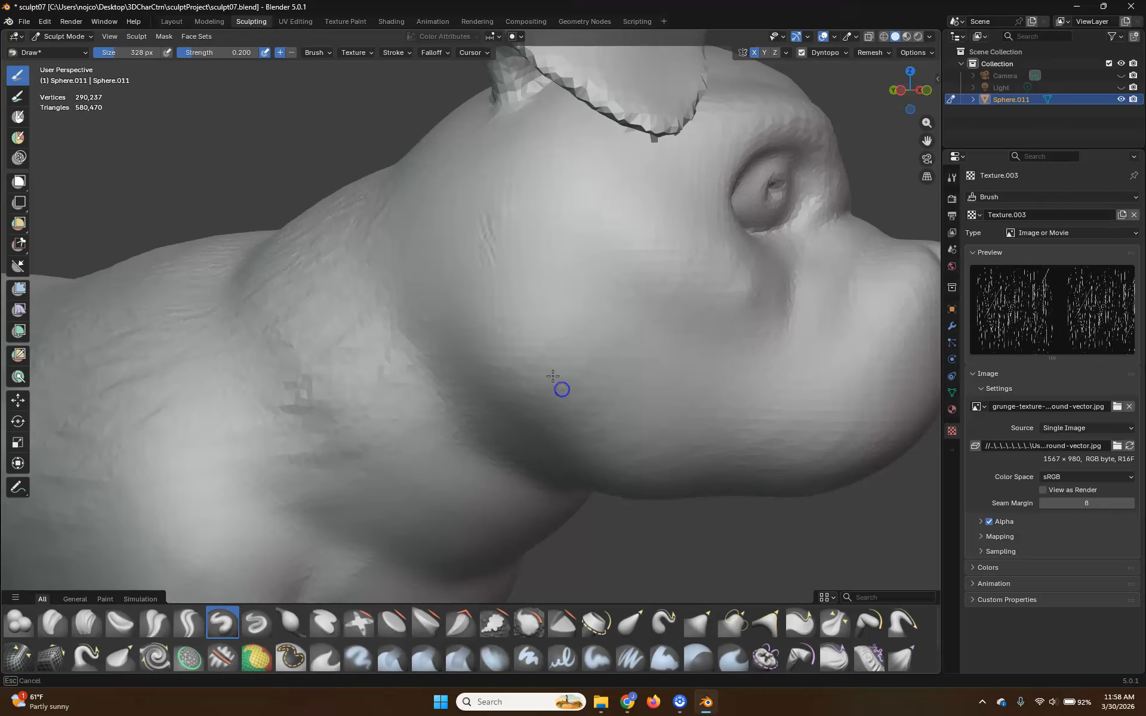
{"action": "mouse_move", "coordinate": [548, 376]}
{"action": "left_mouse_down"}
{"action": "mouse_move", "coordinate": [486, 199]}
{"action": "mouse_move", "coordinate": [567, 401]}
{"action": "mouse_move", "coordinate": [476, 191]}
{"action": "mouse_move", "coordinate": [555, 380]}
{"action": "left_mouse_up"}
{"action": "mouse_move", "coordinate": [603, 443]}
{"action": "left_mouse_down"}
{"action": "mouse_move", "coordinate": [562, 288]}
{"action": "mouse_move", "coordinate": [460, 256]}
{"action": "mouse_move", "coordinate": [426, 263]}
{"action": "left_mouse_up"}
{"action": "mouse_move", "coordinate": [526, 459]}
{"action": "left_mouse_down"}
{"action": "mouse_move", "coordinate": [512, 276]}
{"action": "mouse_move", "coordinate": [444, 296]}
{"action": "left_mouse_up"}
{"action": "mouse_move", "coordinate": [748, 343]}
{"action": "middle_mouse_down"}
{"action": "mouse_move", "coordinate": [701, 328]}
{"action": "mouse_move", "coordinate": [688, 306]}
{"action": "middle_mouse_up"}
{"action": "scroll", "coordinate": [688, 306], "scroll_direction": "down", "scroll_amount": 8}
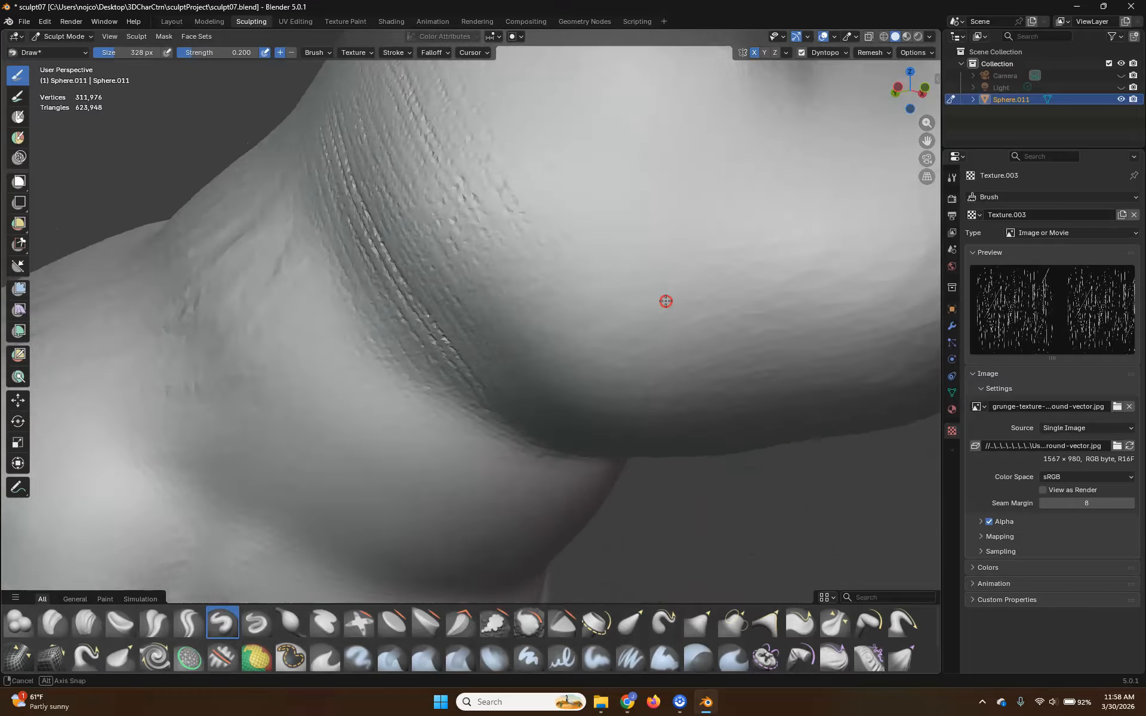
{"action": "mouse_move", "coordinate": [558, 309]}
{"action": "middle_mouse_down"}
{"action": "mouse_move", "coordinate": [533, 317]}
{"action": "mouse_move", "coordinate": [609, 322]}
{"action": "mouse_move", "coordinate": [389, 328]}
{"action": "mouse_move", "coordinate": [543, 267]}
{"action": "middle_mouse_up"}
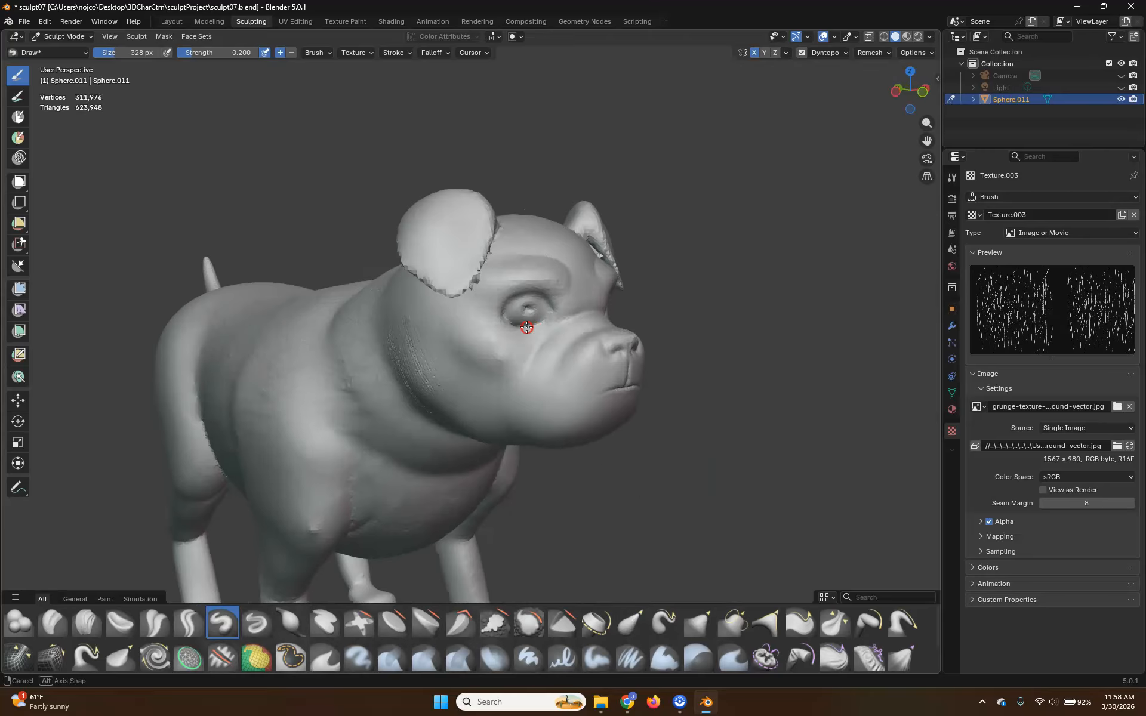
{"action": "scroll", "coordinate": [555, 384], "scroll_direction": "up", "scroll_amount": 4}
{"action": "middle_click_drag", "start_coordinate": [556, 384], "coordinate": [587, 373]}
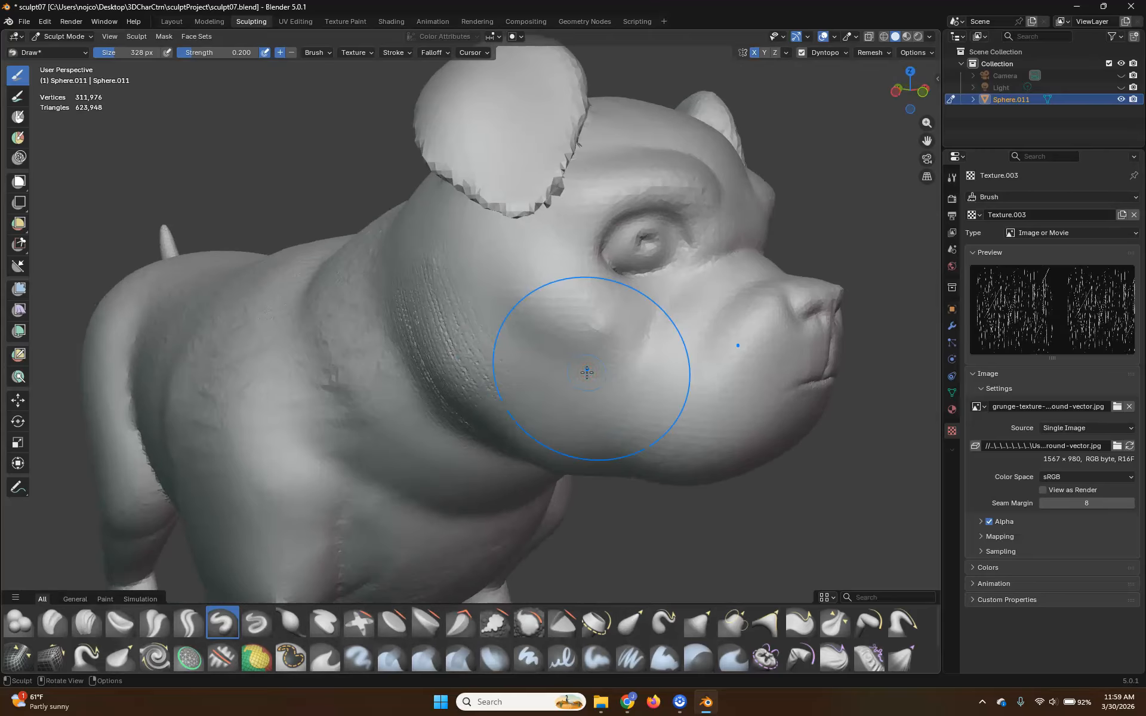